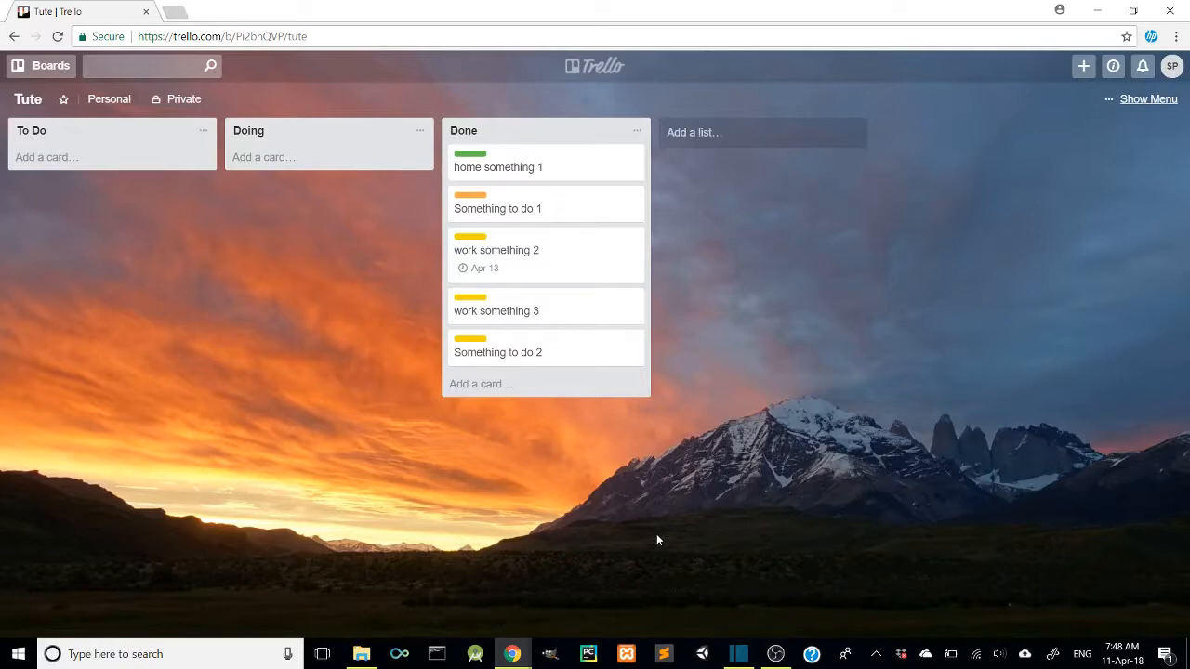
Move all five cards from the Done list to the To Do list, keeping their order
left_click_drag(526, 174, 112, 199)
left_click_drag(576, 175, 149, 212)
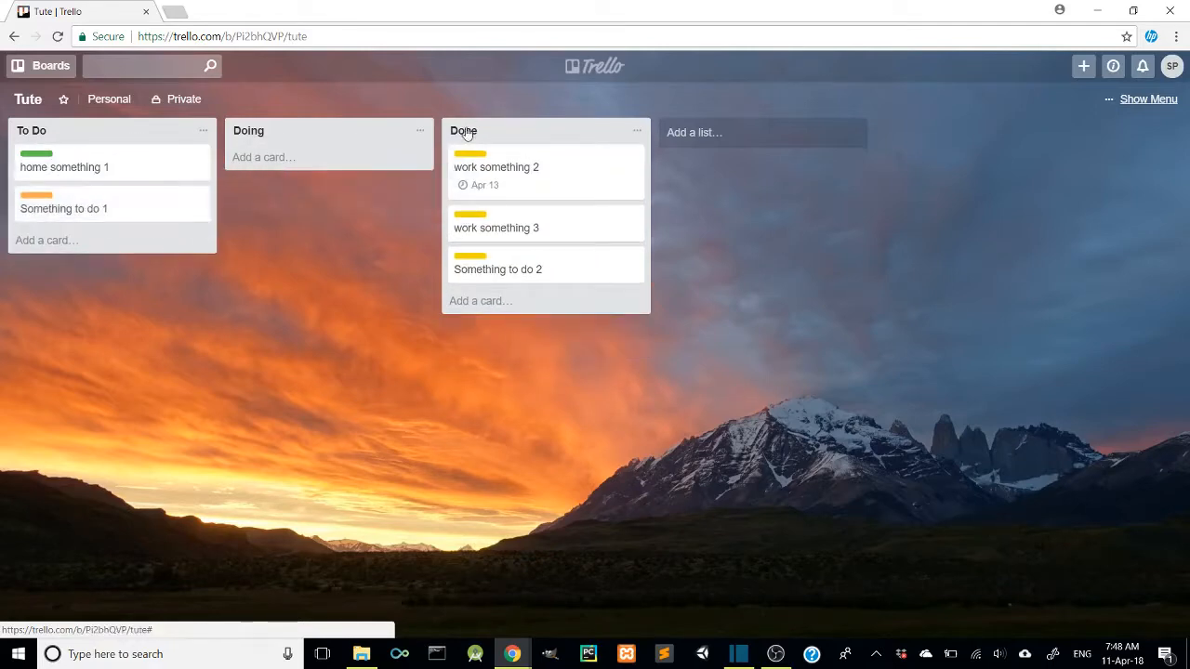
left_click_drag(552, 170, 162, 224)
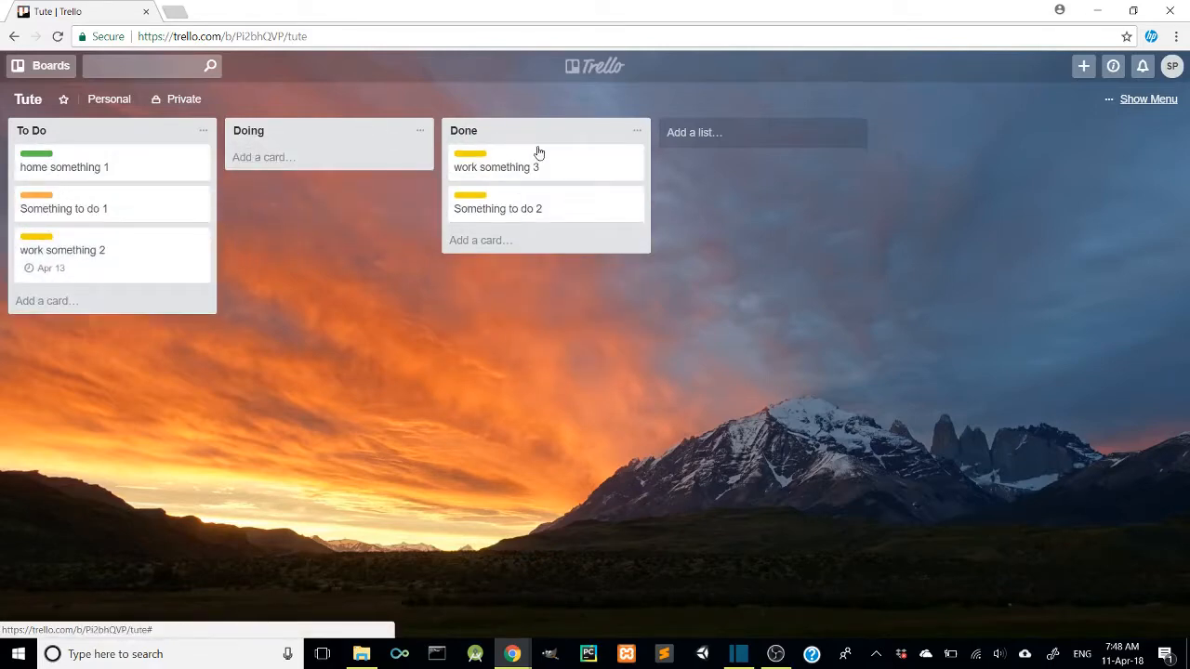
left_click_drag(536, 153, 121, 312)
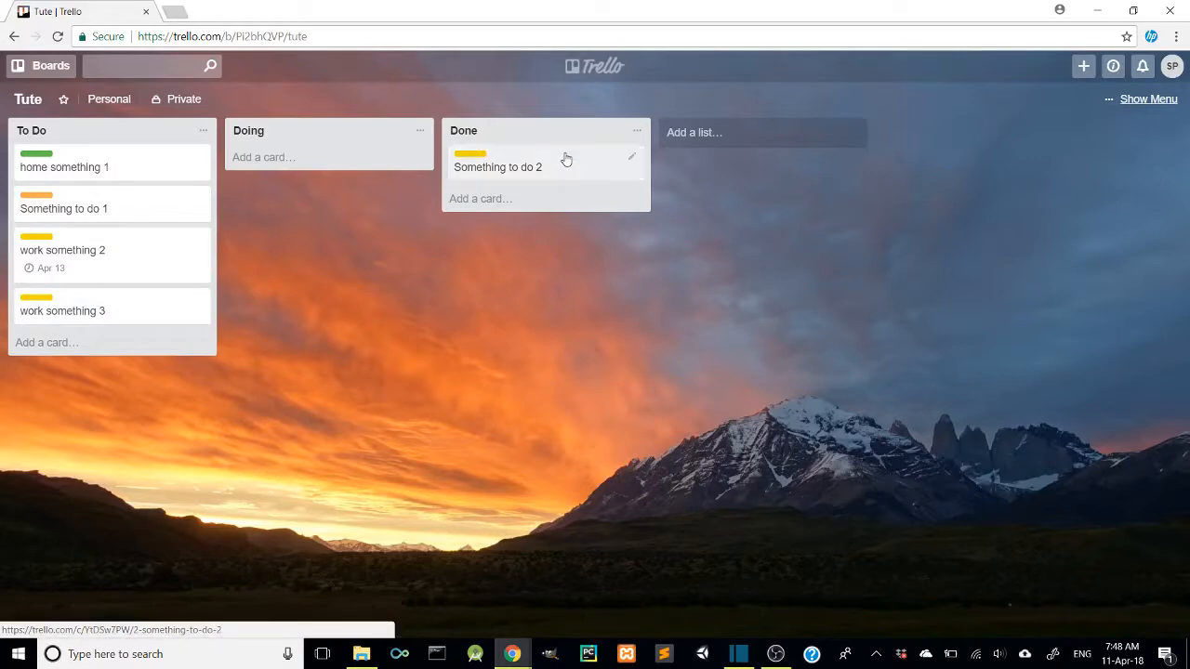
left_click_drag(563, 159, 127, 327)
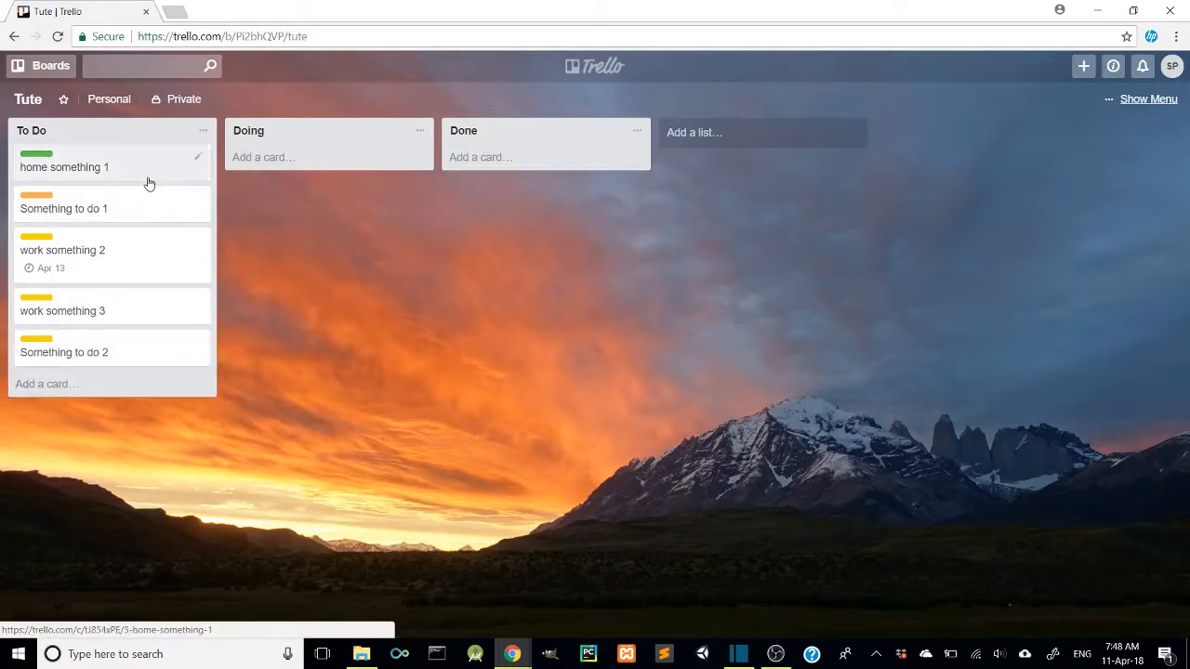
Move the cards "home something 1", "Something to do 1" and "work something 2" from To Do to the Doing list
left_click_drag(148, 177, 321, 202)
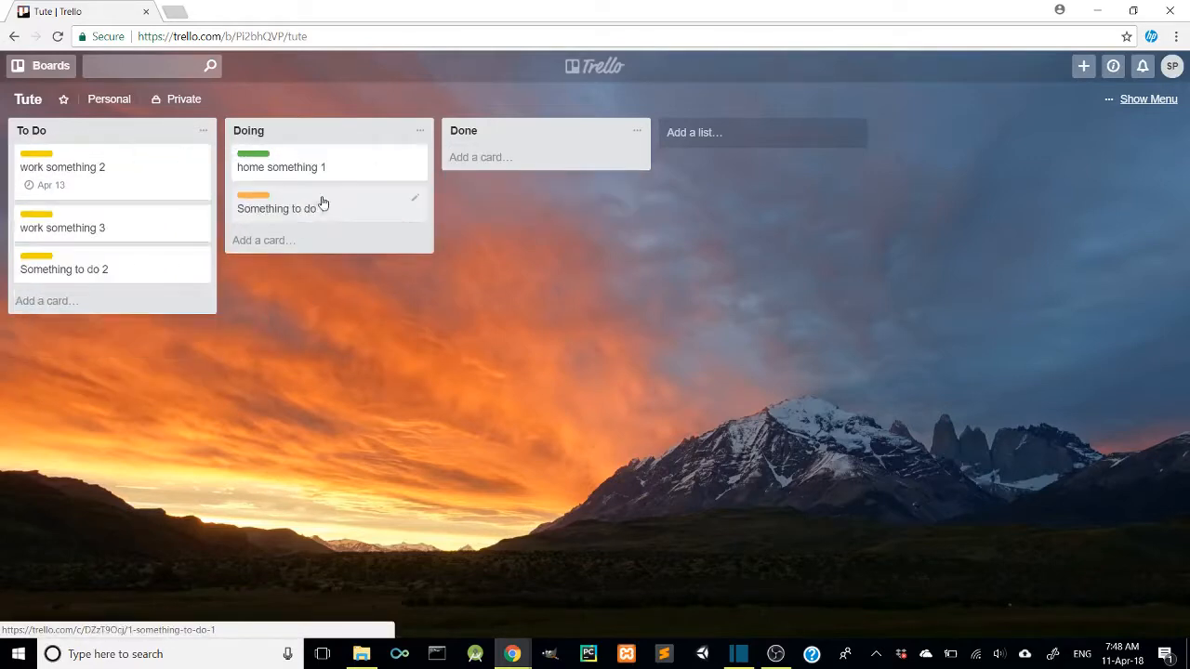
left_click_drag(169, 177, 318, 253)
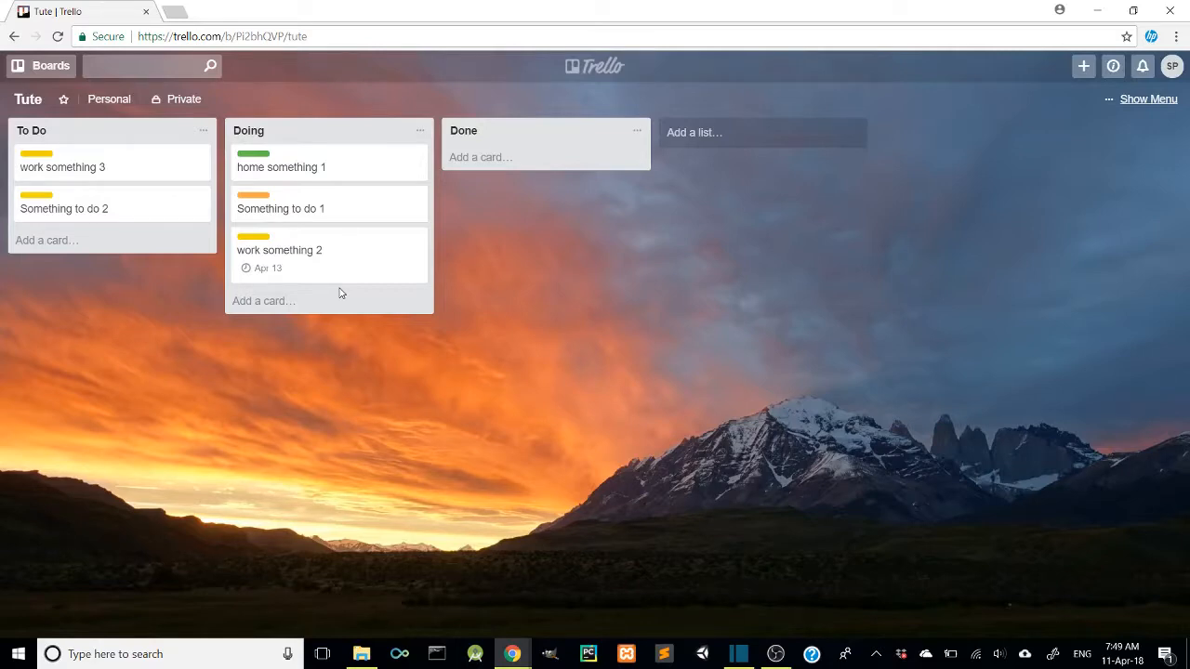
Save a description on the "Something to do 1" card with the blank-line-separated lines "Assignment on trello", "many lines", "of detail" and "hyperlinks etc."
left_click(335, 195)
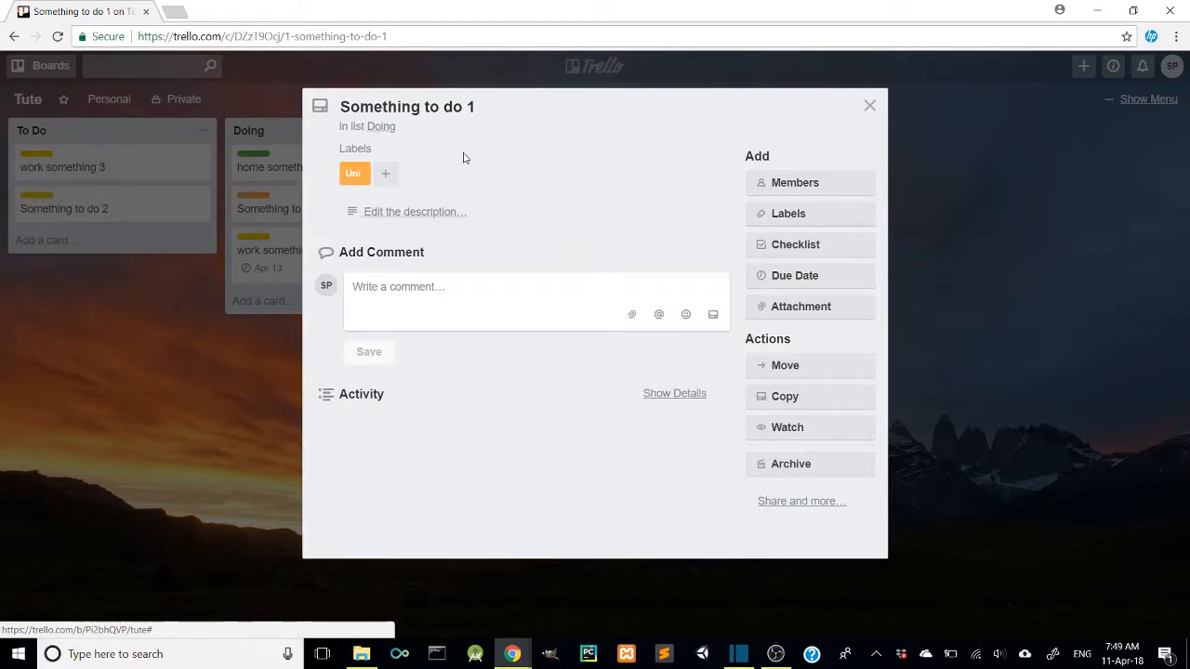
left_click(474, 217)
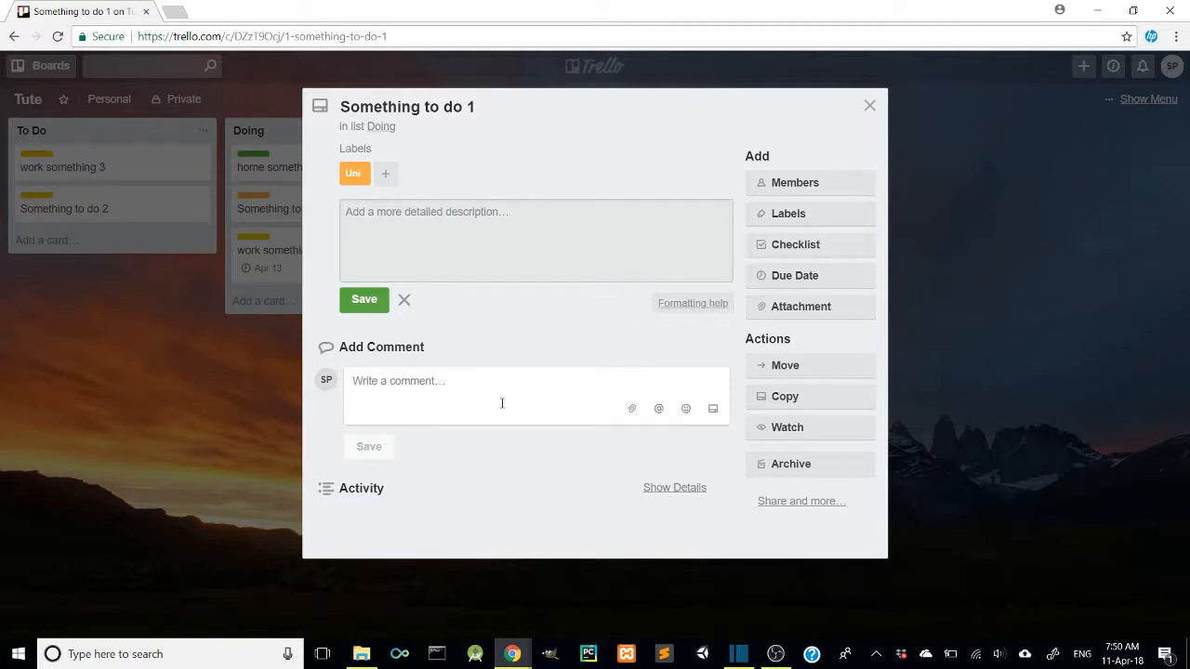
type("Ass")
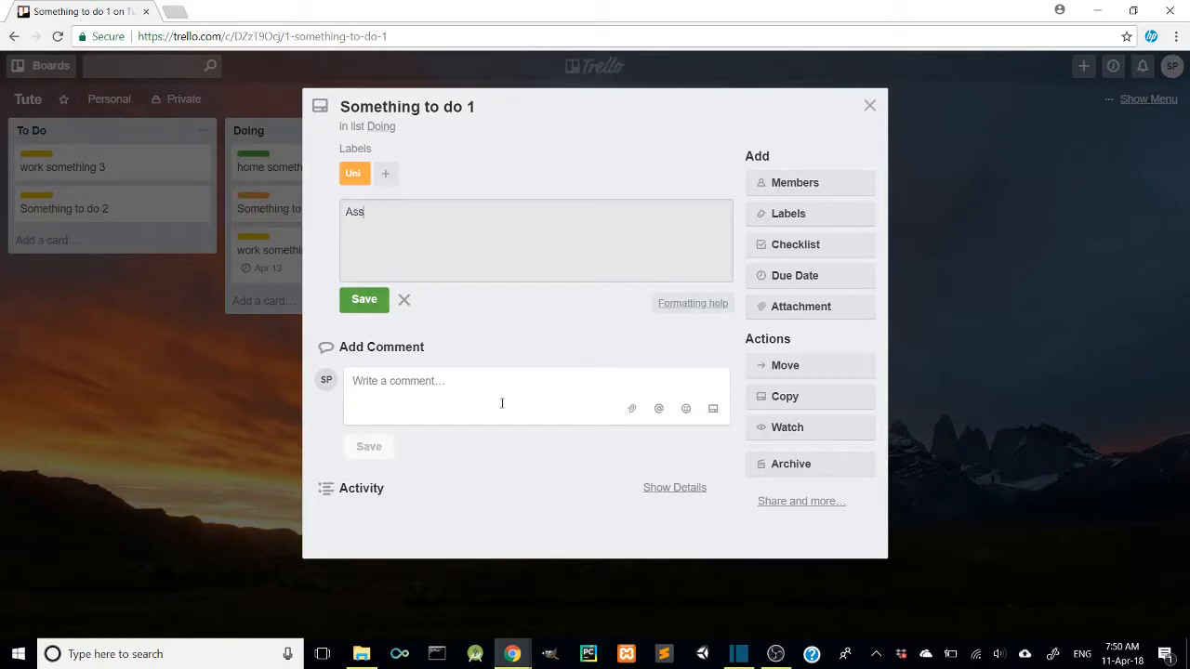
type("ignment on trello")
key("Return")
type("many lines")
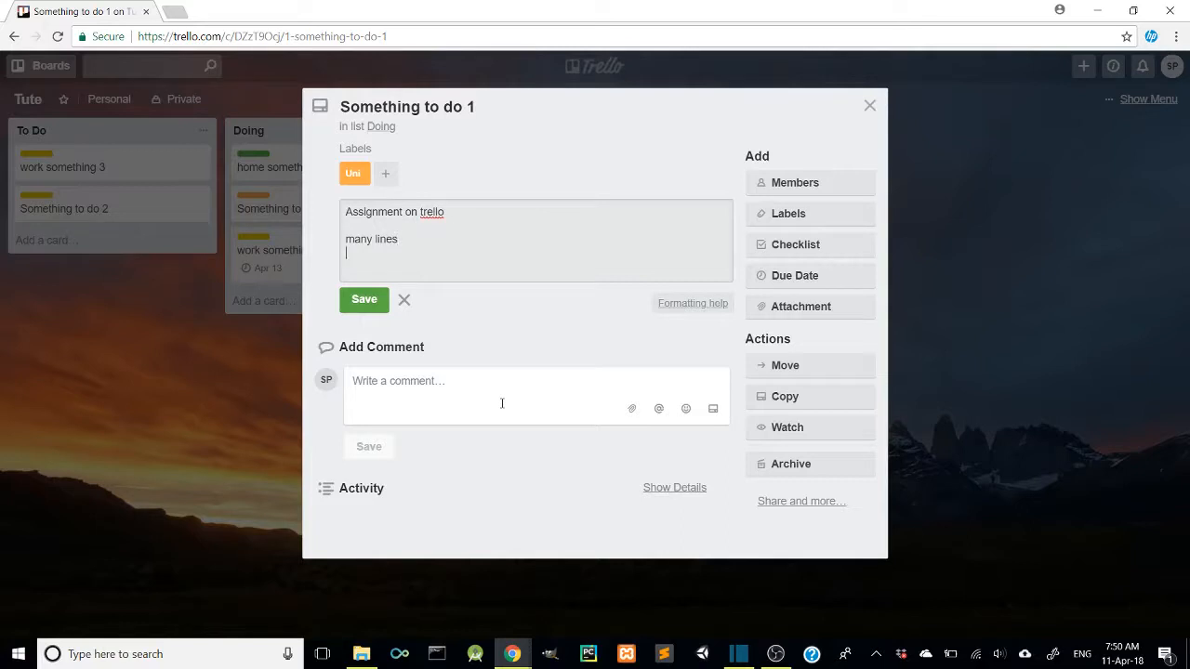
key("Return")
type("of detail")
key("Return")
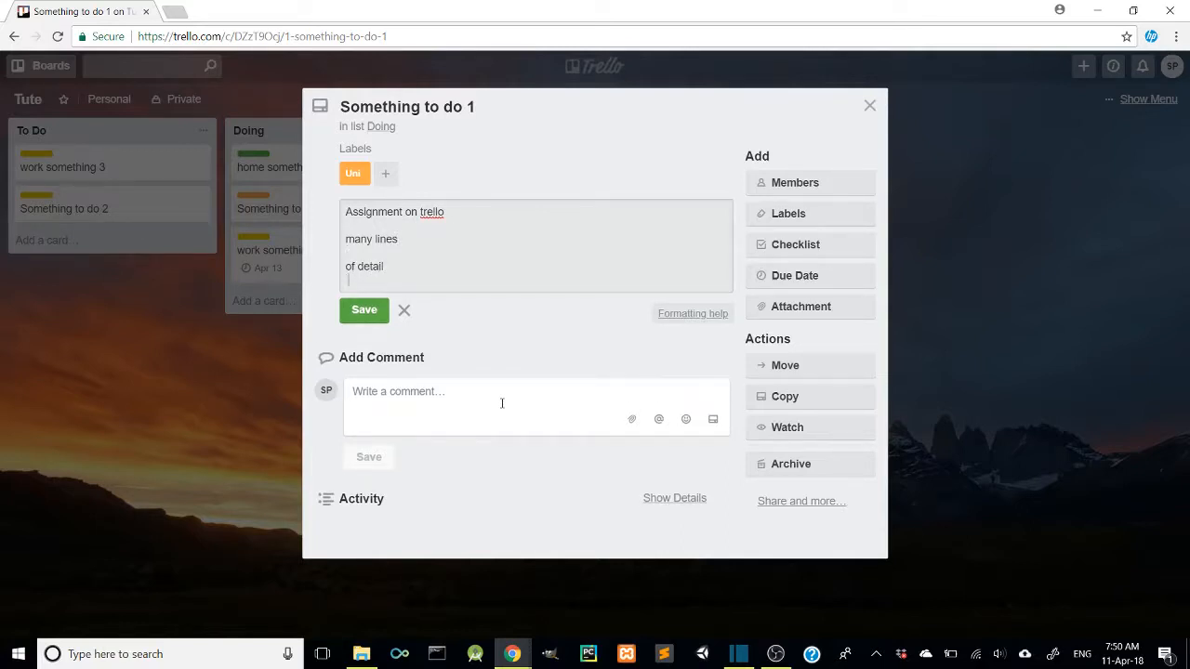
key("Return")
key("BackSpace")
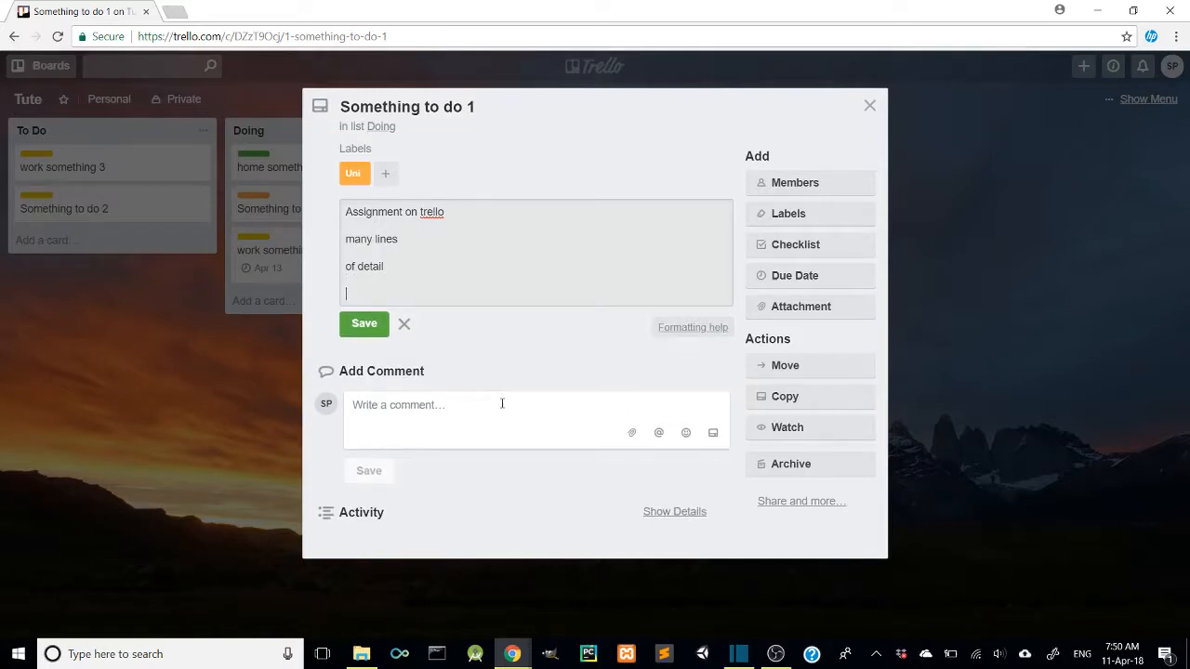
type("hyperlinks etc.")
left_click(364, 324)
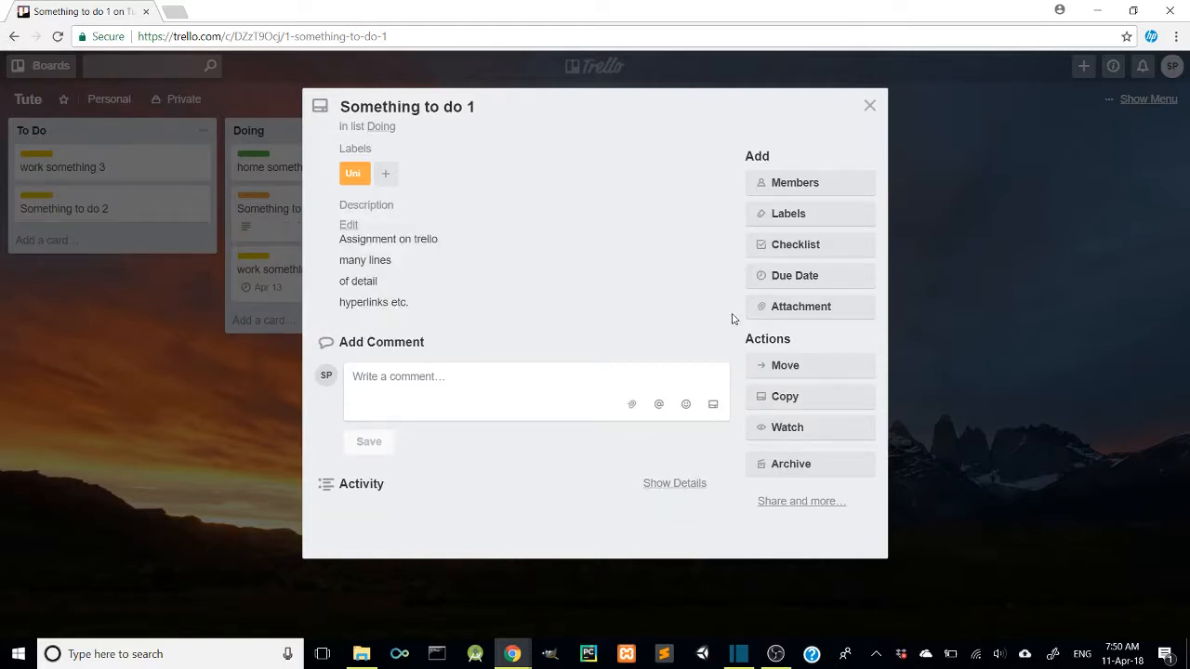
Post the comment "I've started on this." on the "Something to do 1" card
left_click(481, 402)
left_click(510, 409)
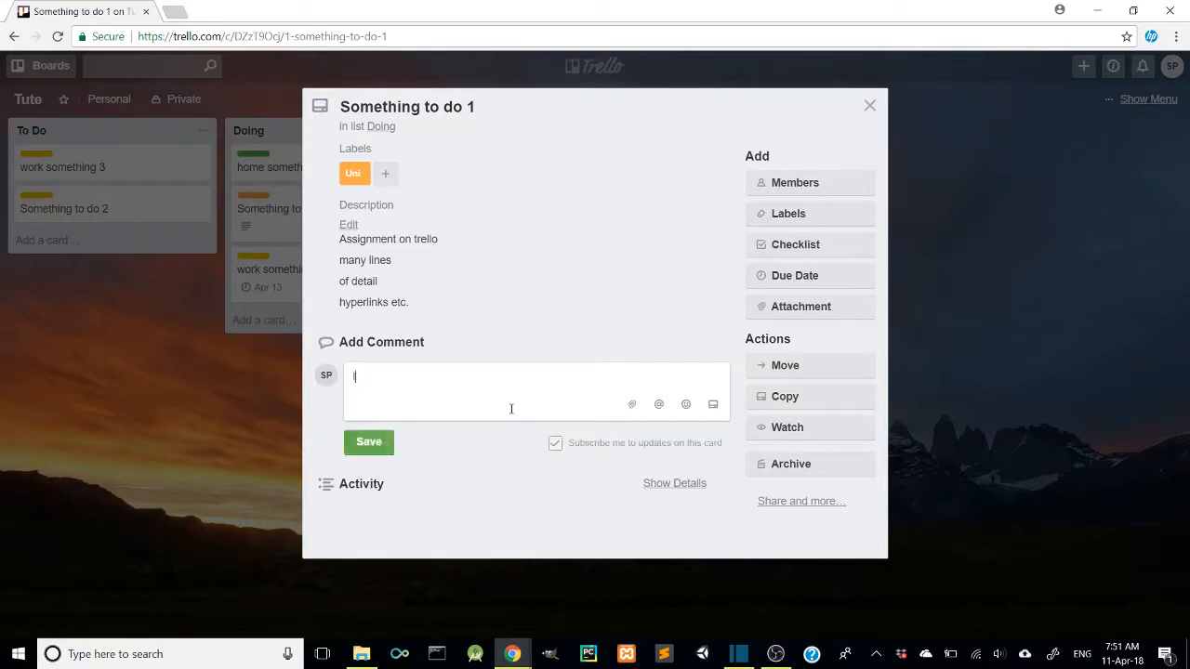
type("I've started on this.")
key("Return")
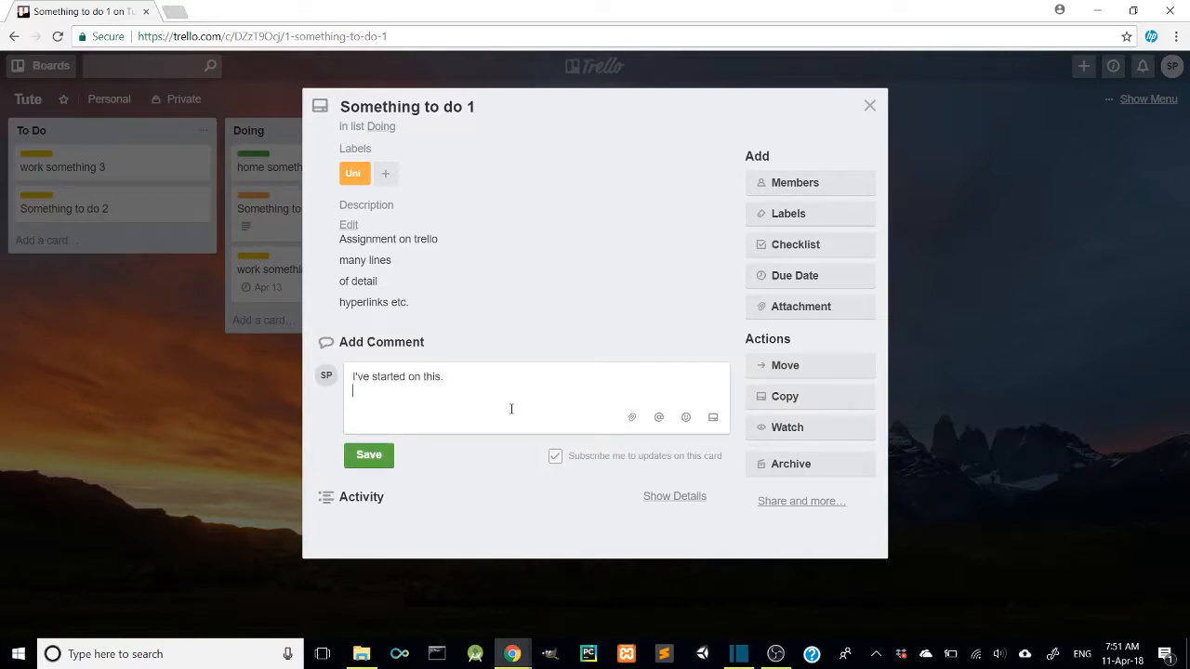
left_click(383, 448)
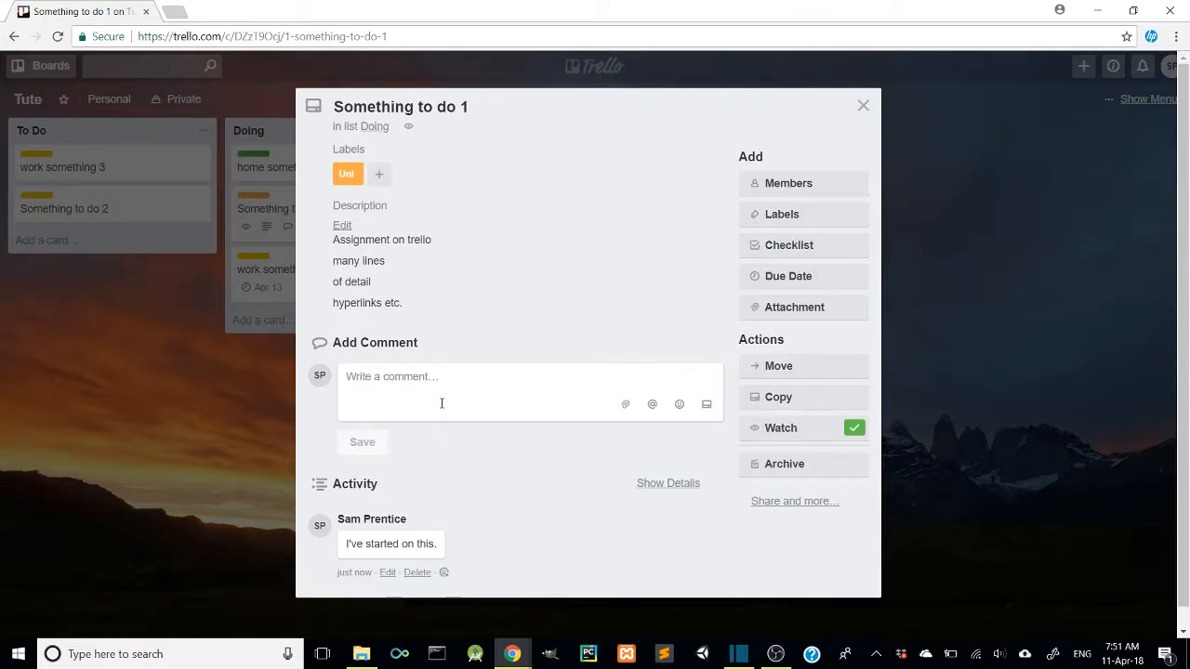
Post a second comment on the card reading "Cool" followed by the commenter's first name and an exclamation mark
type("Cool SAM")
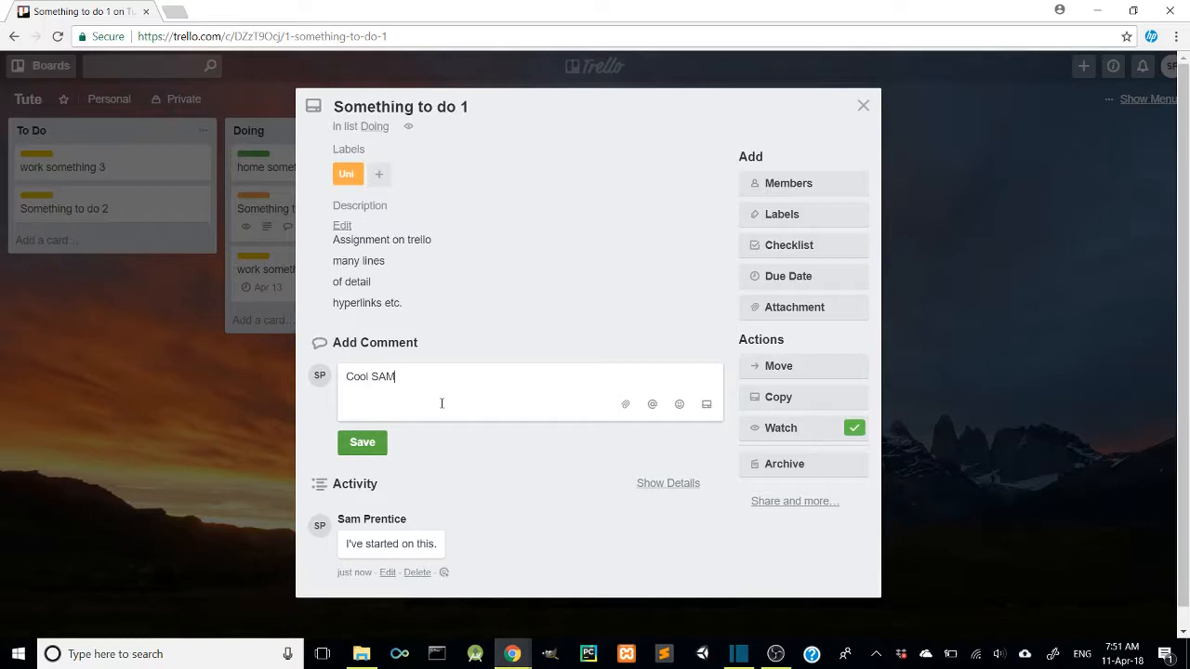
key("BackSpace")
key("BackSpace")
type("am!")
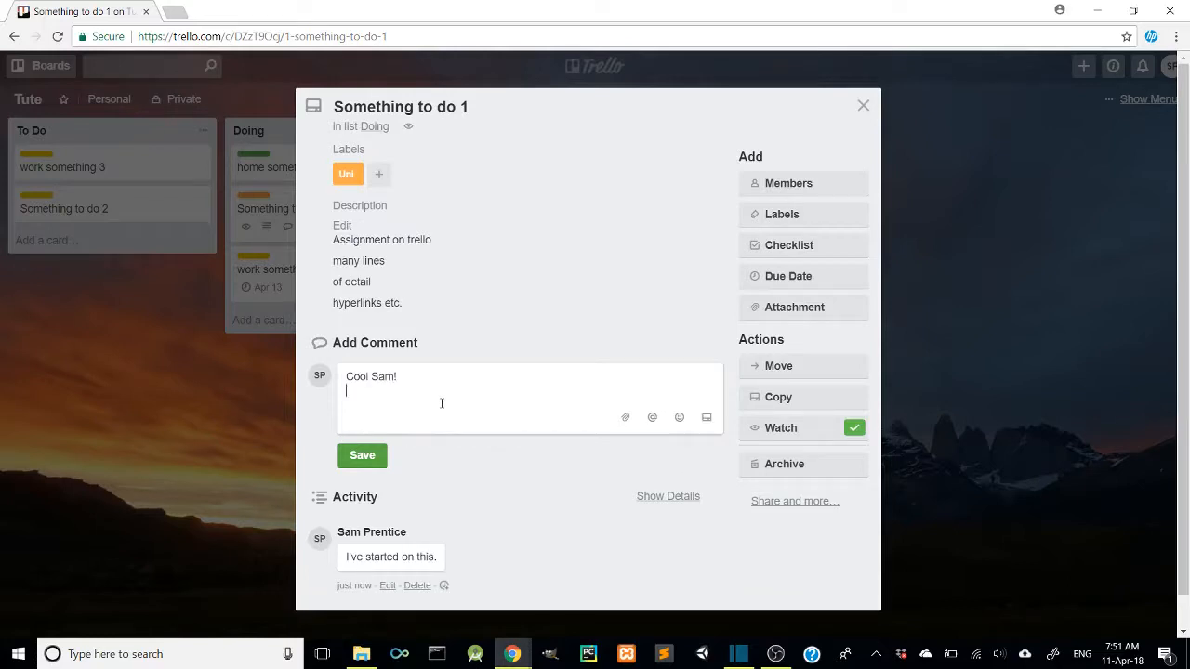
left_click(363, 442)
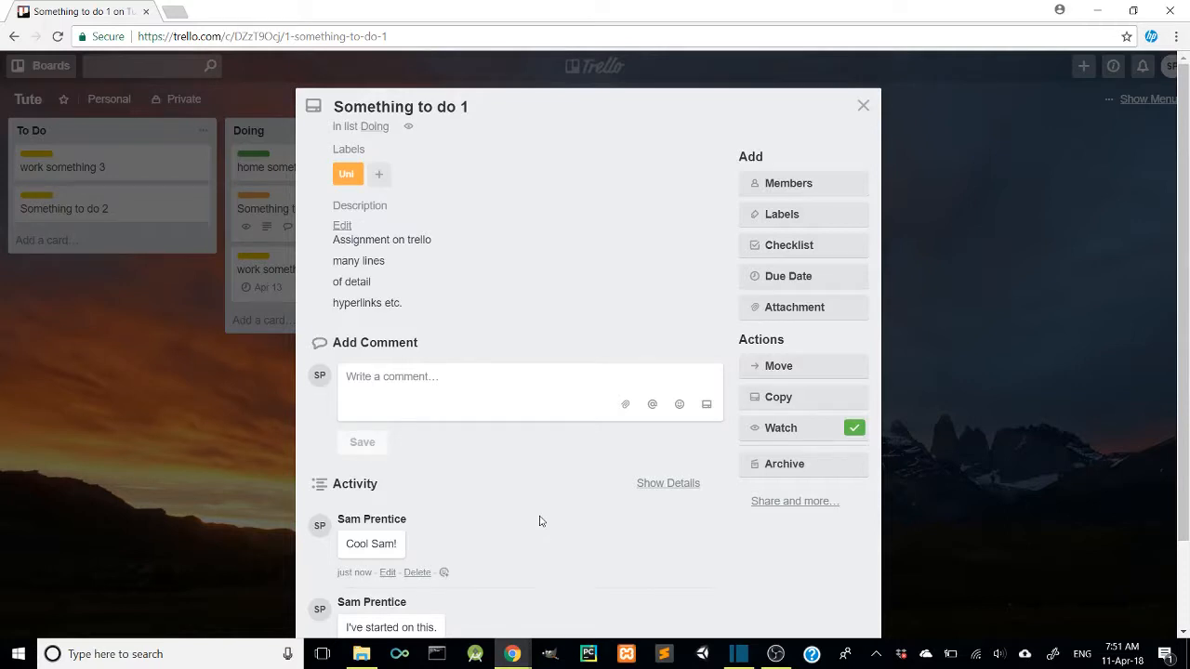
Post the progress comment "I've completed section 1!" on the "Something to do 1" card
left_click(420, 386)
type("Lo")
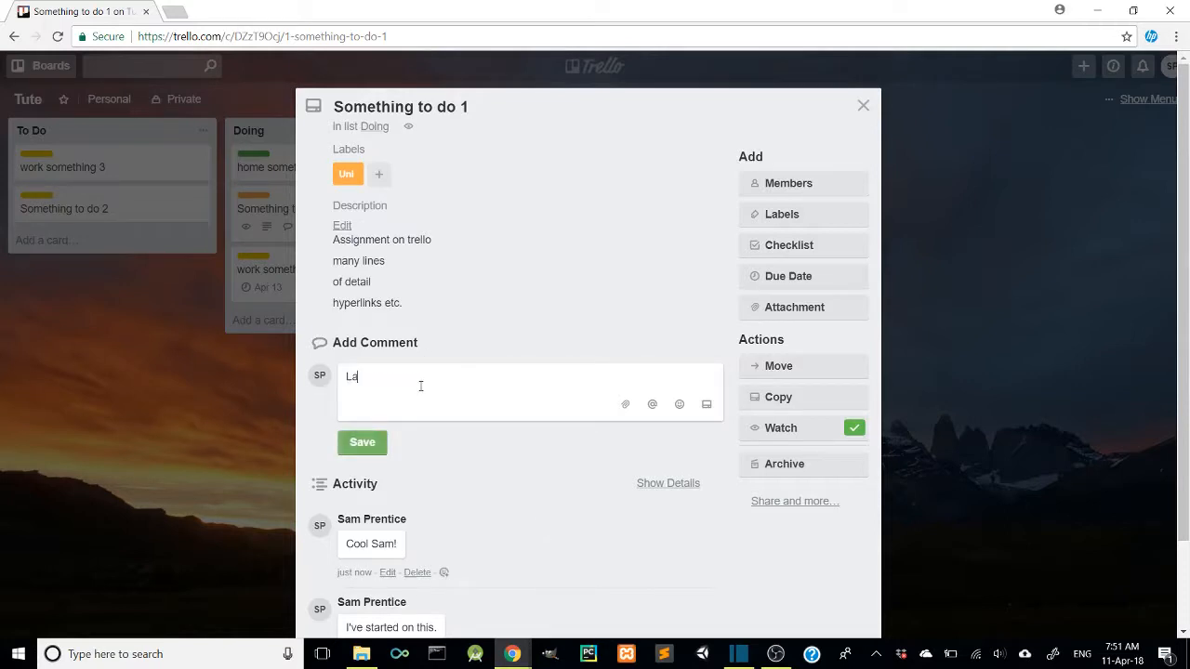
key("BackSpace")
key("BackSpace")
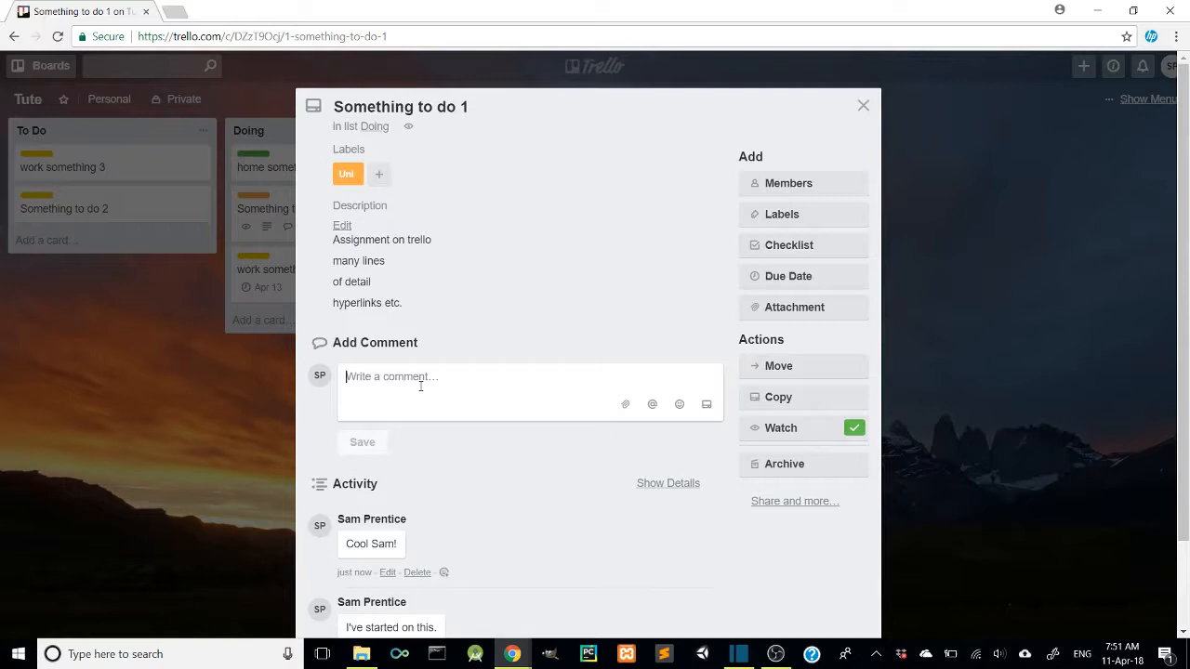
type("I've comepl")
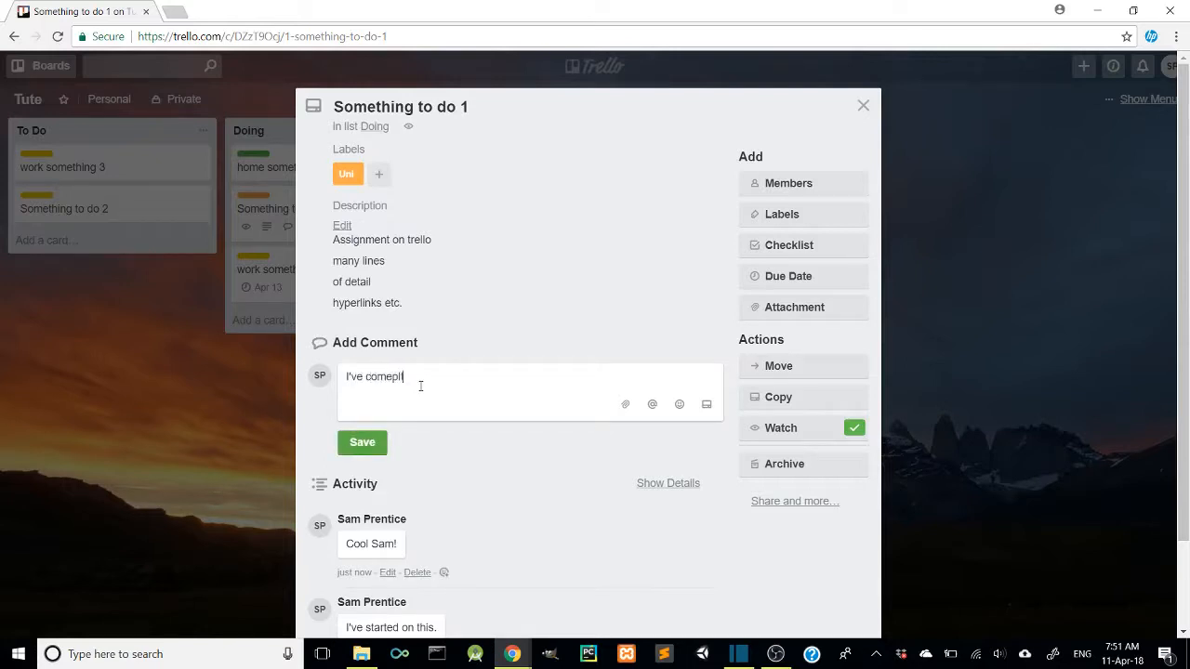
type("ete")
key("BackSpace")
key("BackSpace")
key("BackSpace")
key("BackSpace")
key("BackSpace")
key("BackSpace")
key("BackSpace")
type("mp")
key("BackSpace")
key("BackSpace")
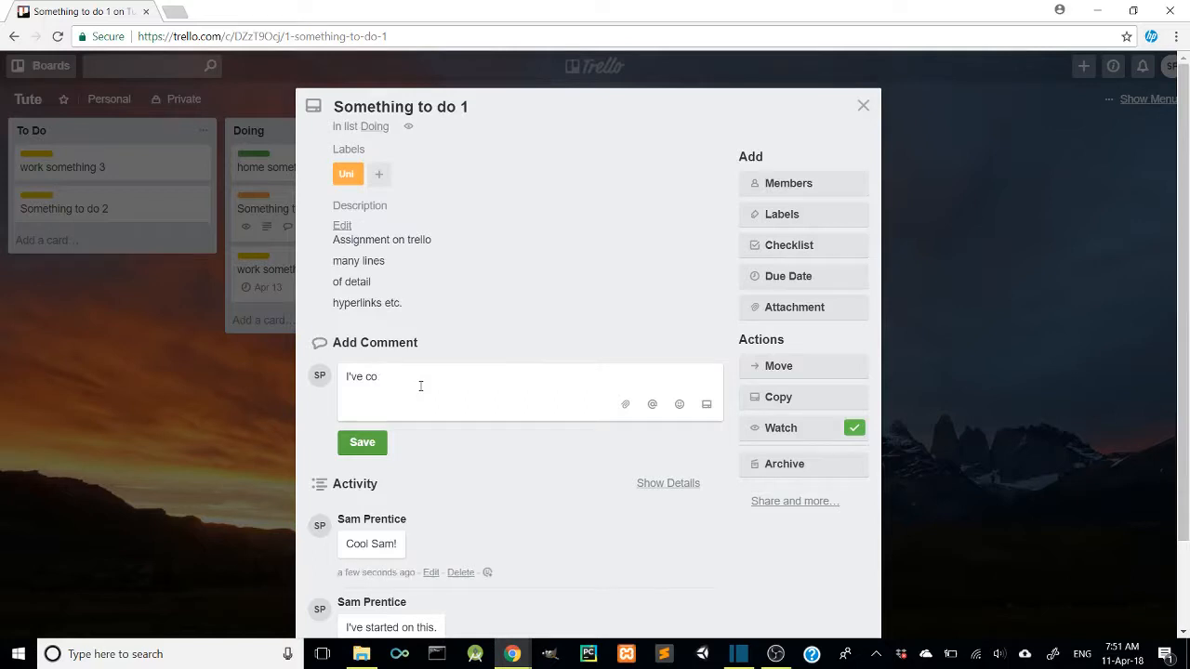
type("mpleted section 1!")
left_click(355, 448)
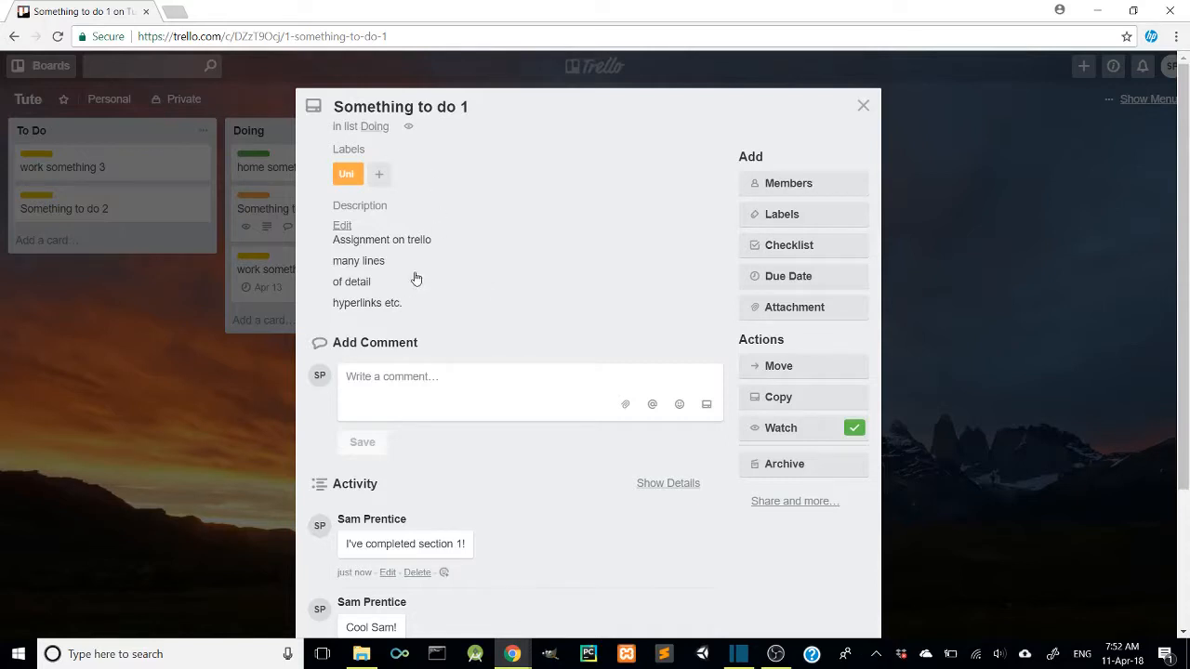
Add a checklist titled "What I've got to get done" to the "Something to do 1" card
left_click(803, 251)
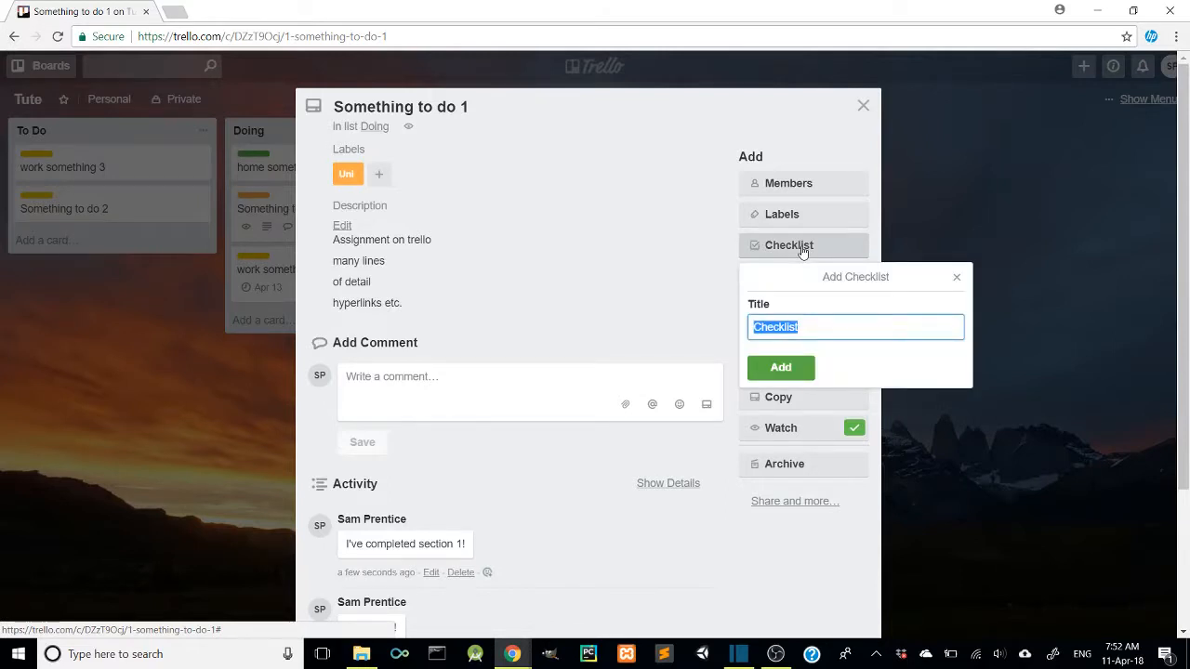
type("What I've got to get s")
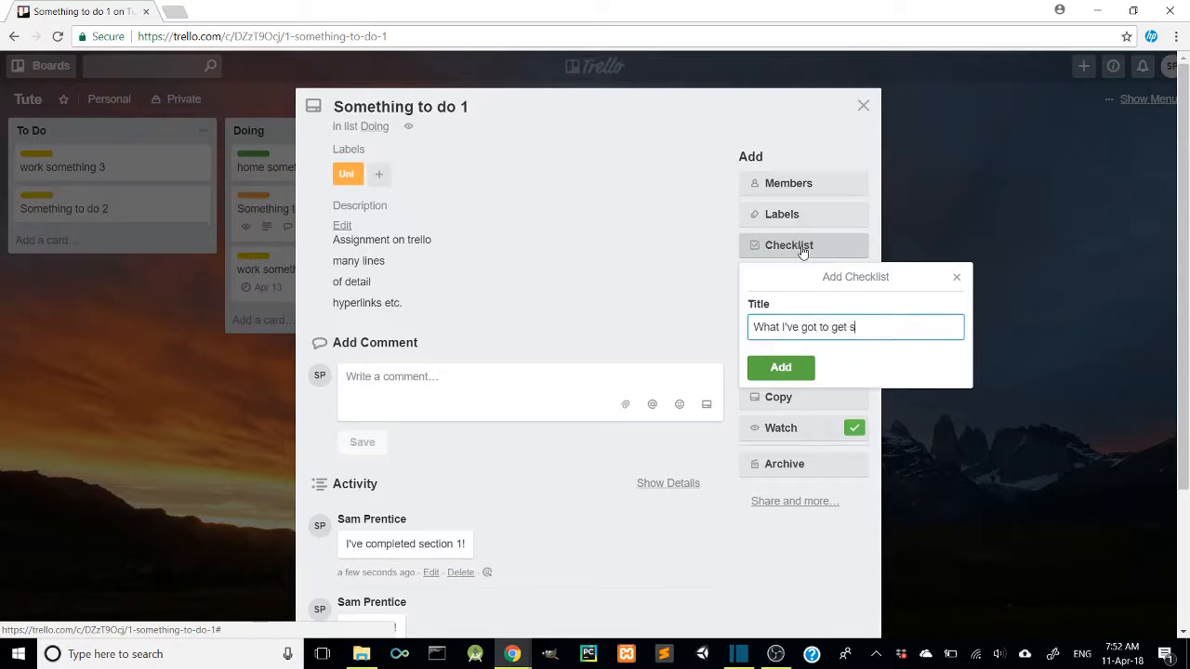
key("BackSpace")
type("done")
key("Return")
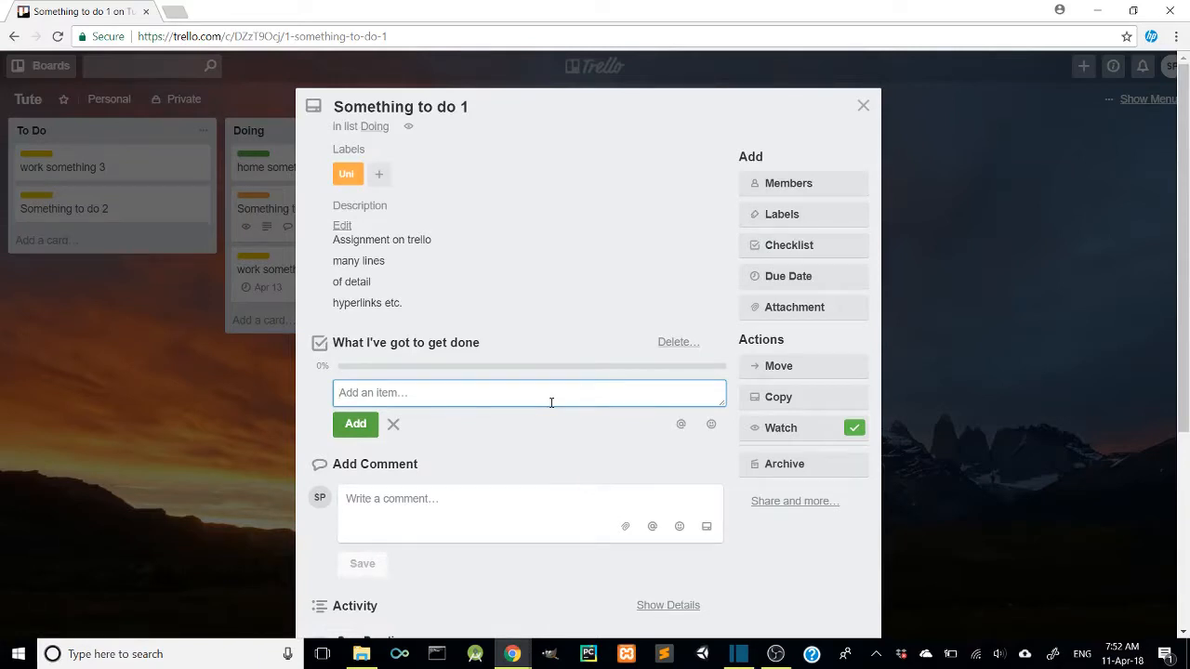
Add the items "Q1", "Q2", "q3" and "Submit" to the "What I've got to get done" checklist
type("Q1")
key("Return")
type("Q2")
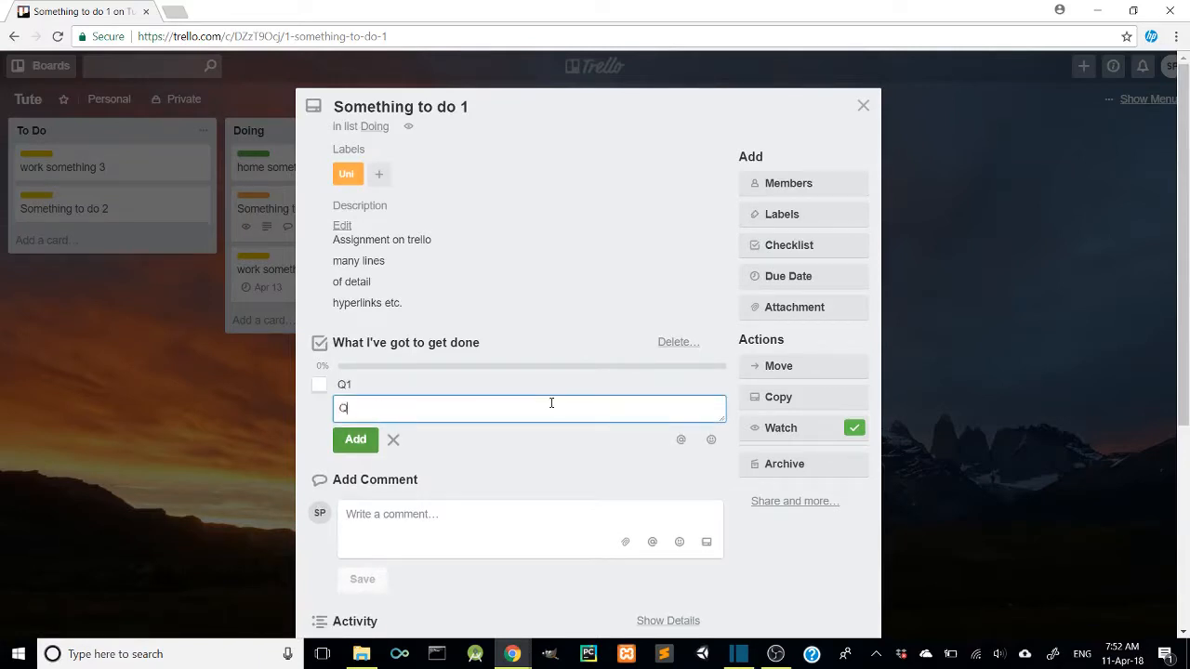
key("Return")
type("q3")
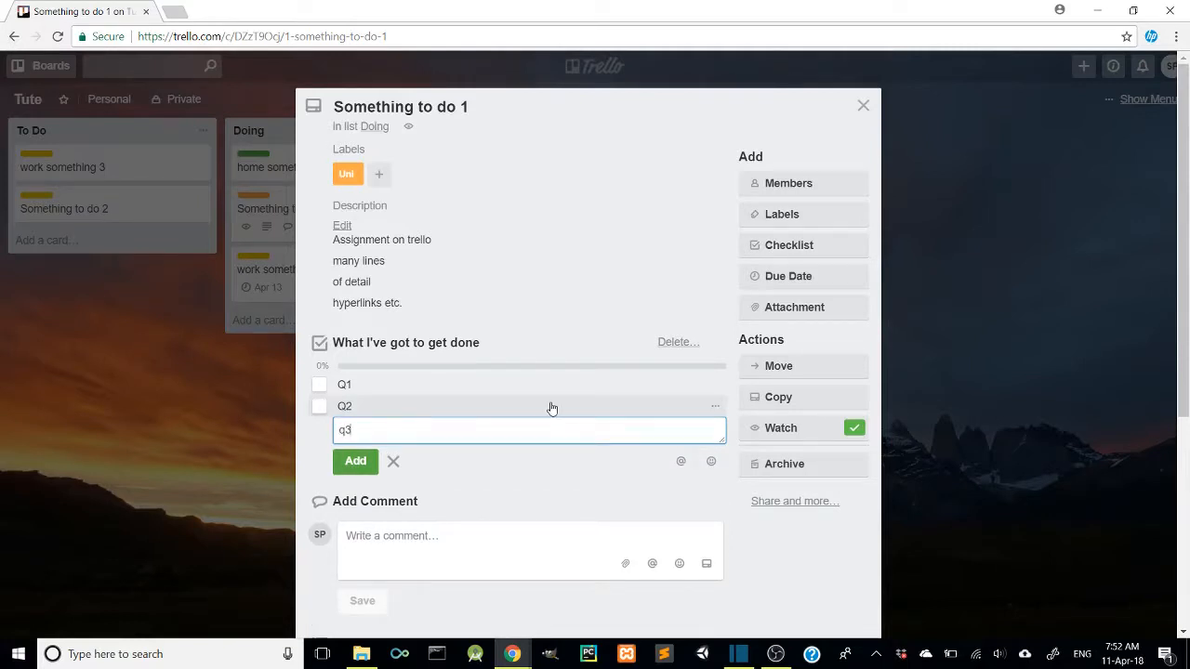
key("Return")
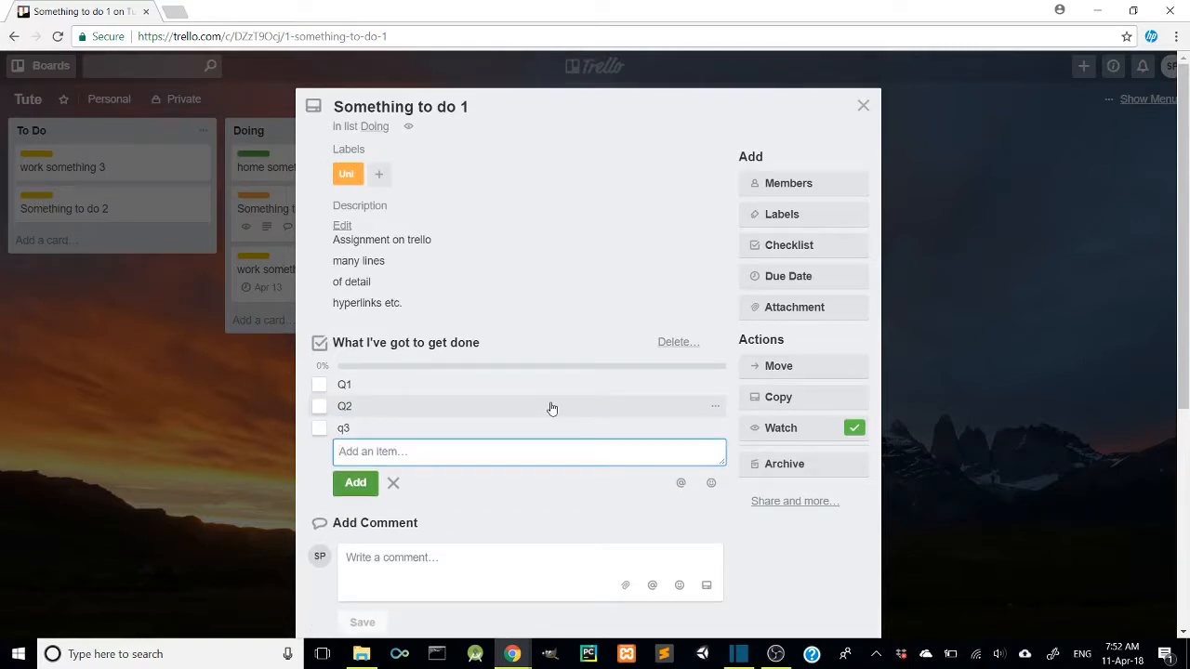
type("Submit")
key("Return")
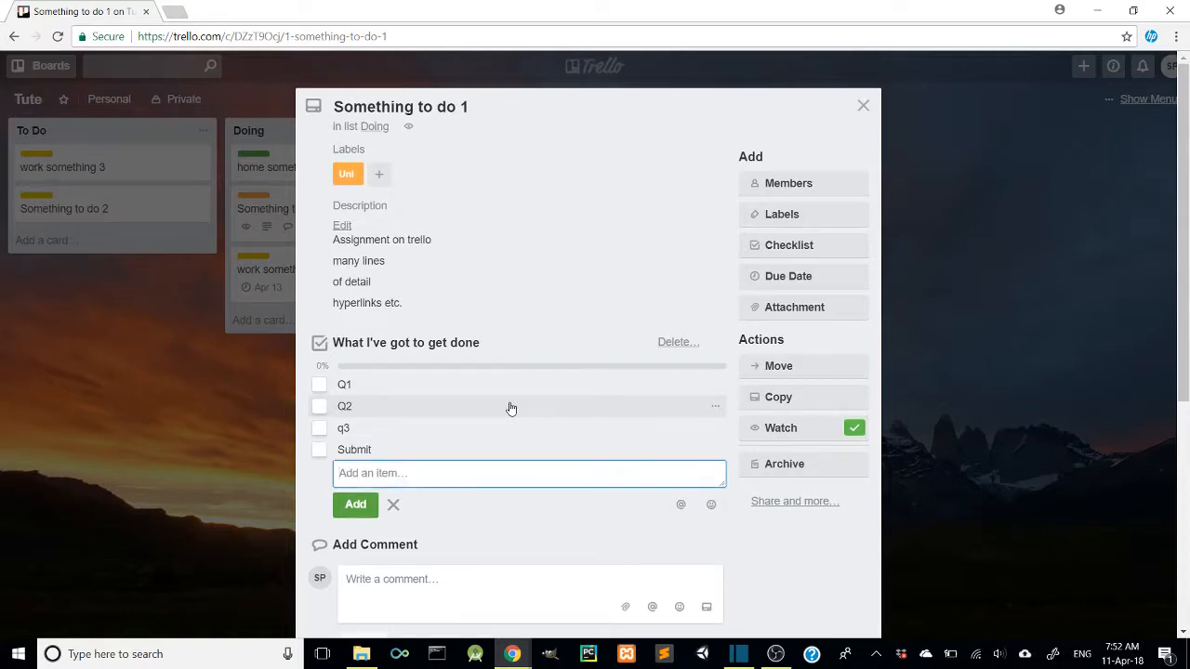
Mark the checklist items Q1, Q2 and q3 as complete and hide the completed items
left_click(320, 388)
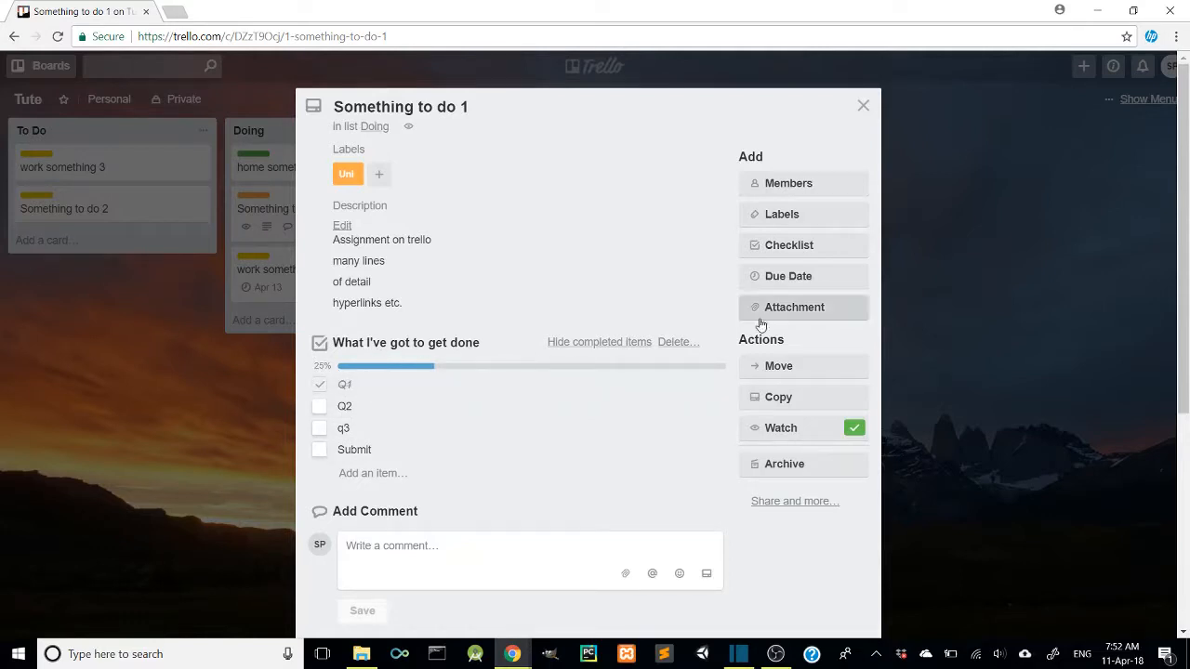
left_click(388, 404)
left_click(322, 408)
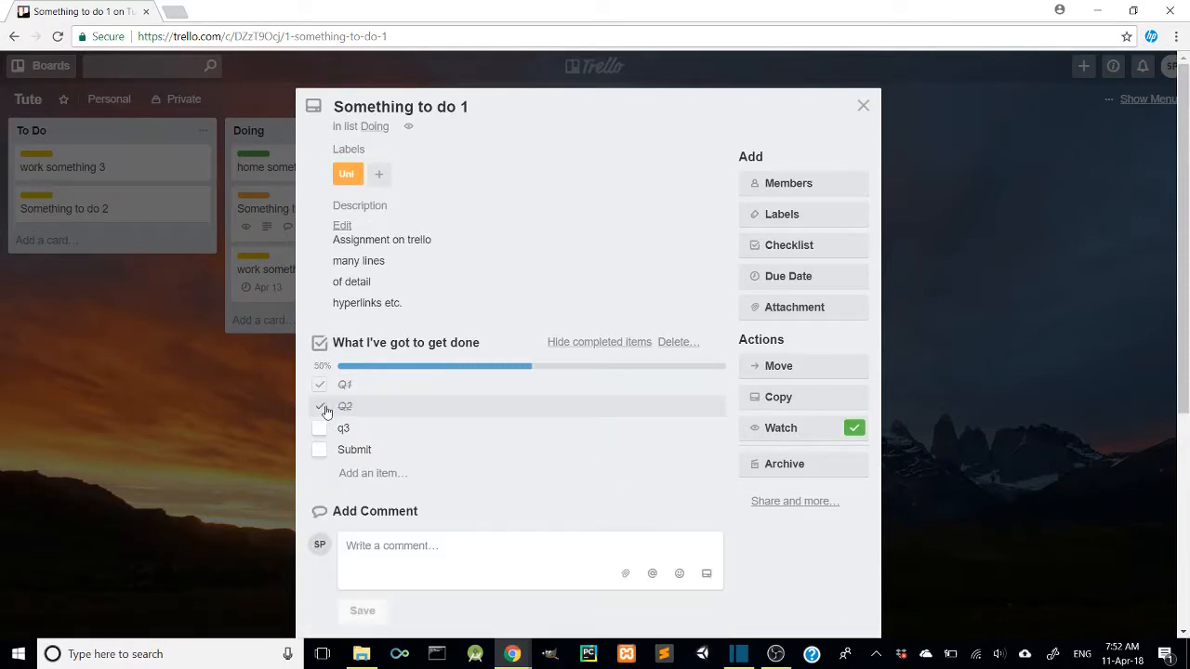
left_click(320, 427)
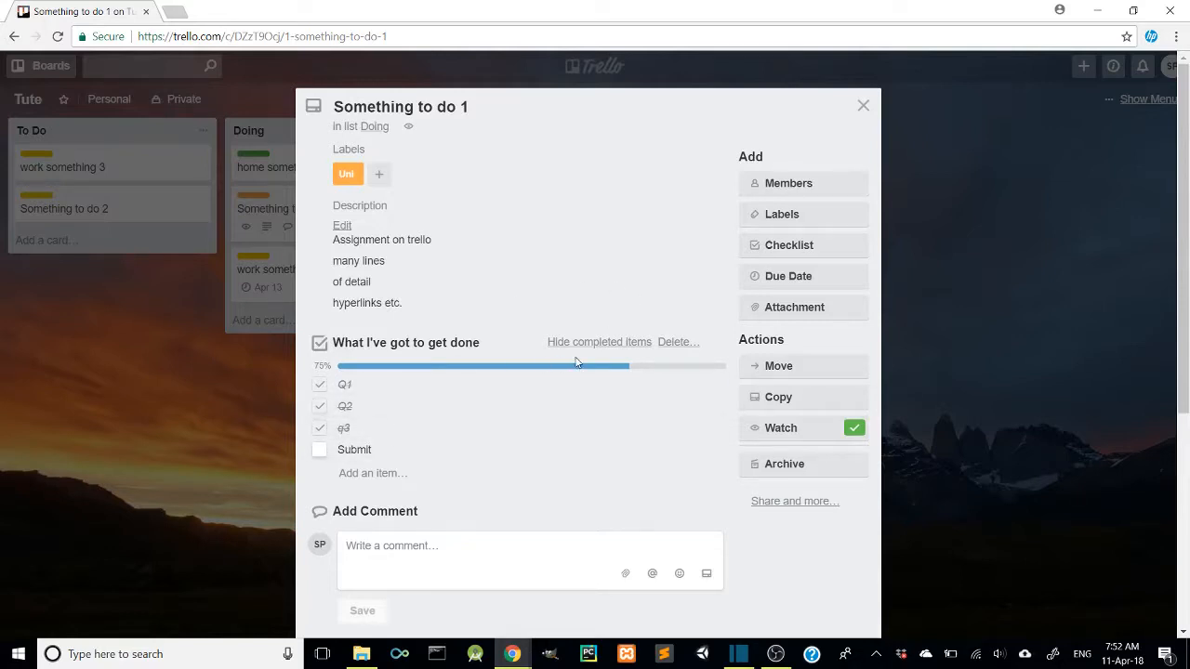
left_click(630, 347)
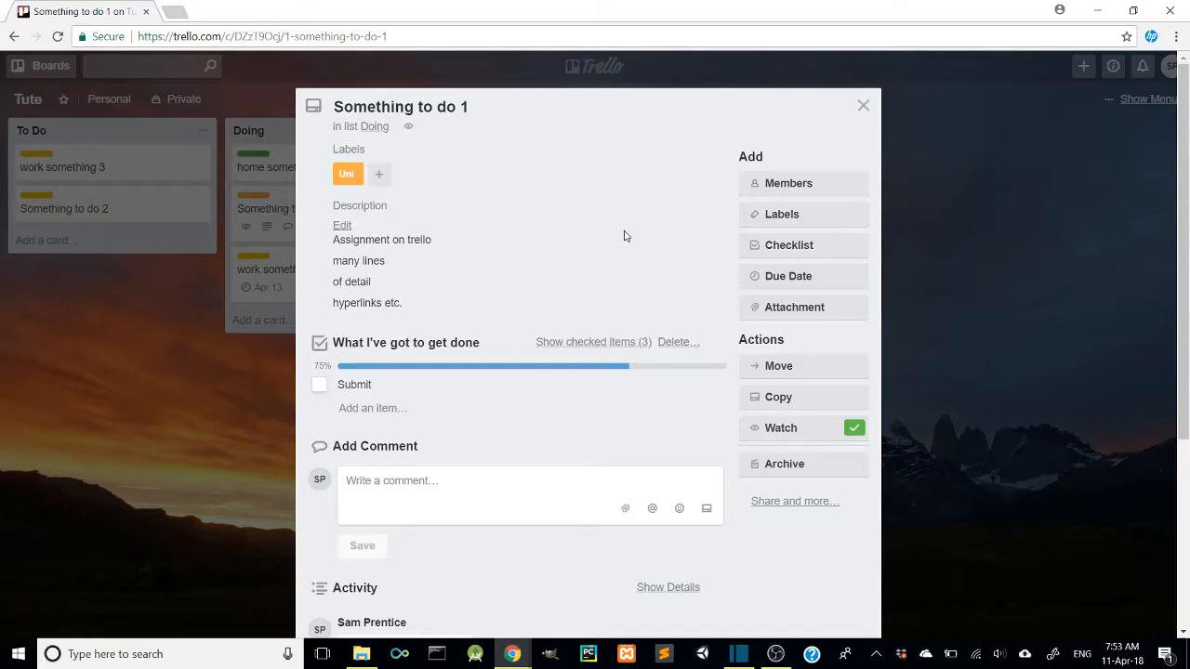
Delete the "What I've got to get done" checklist from the "Something to do 1" card
left_click(679, 343)
left_click(709, 441)
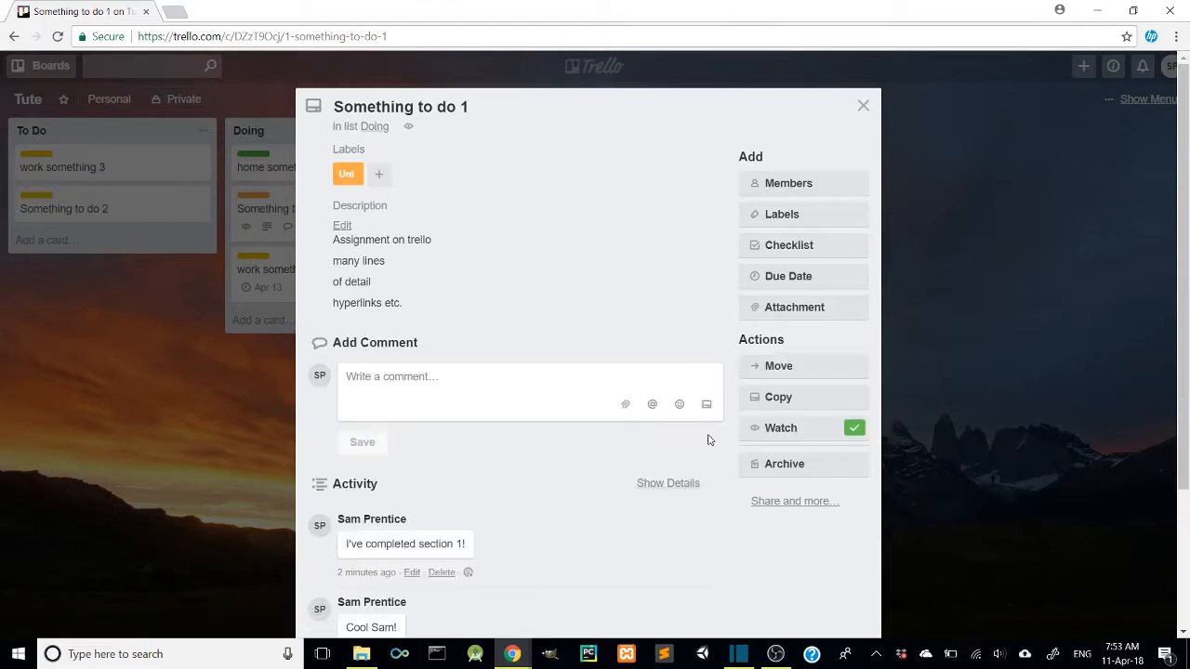
Examine the attachment sources available for the "Something to do 1" card and close the card
left_click(794, 314)
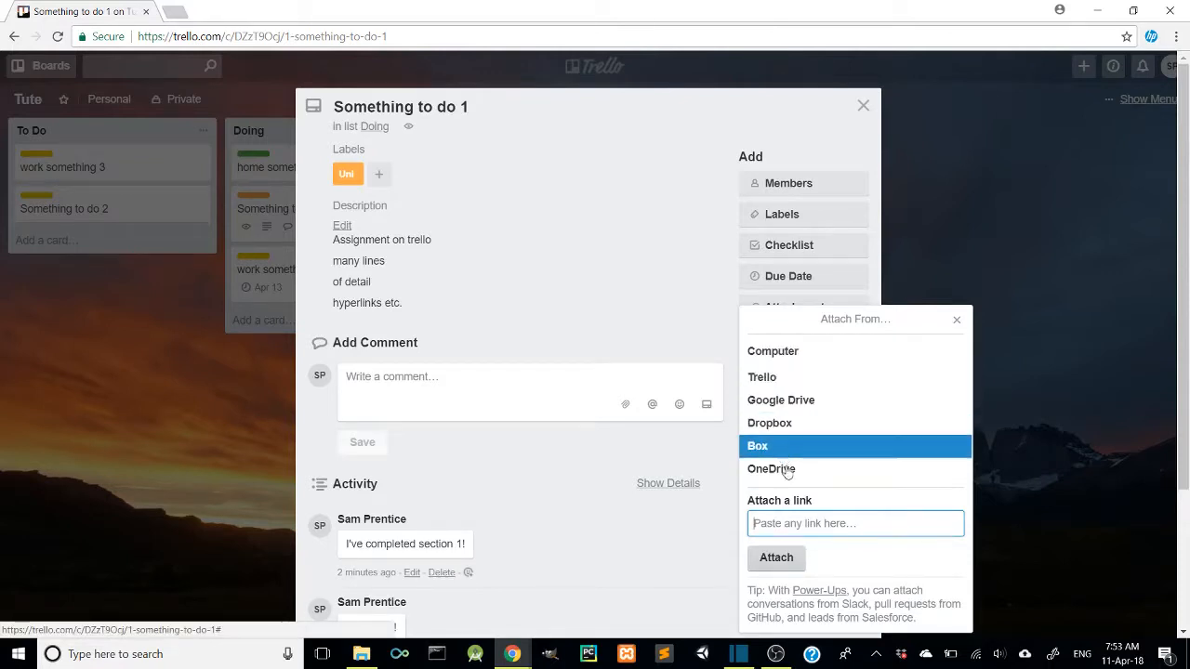
left_click(956, 322)
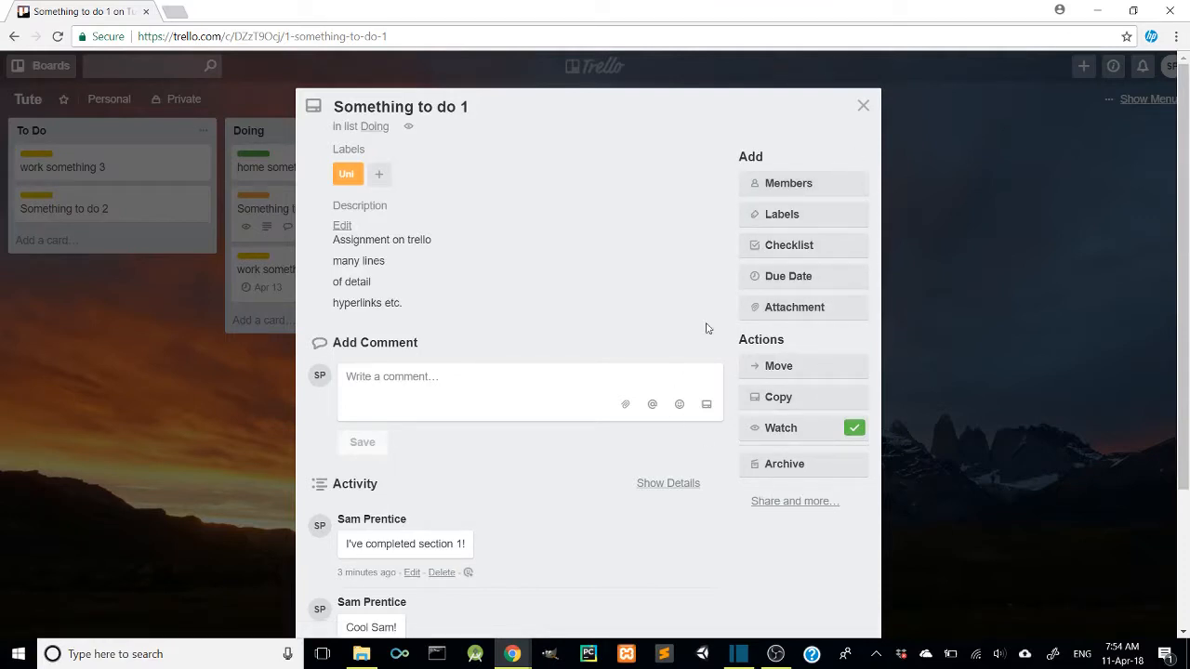
left_click(863, 106)
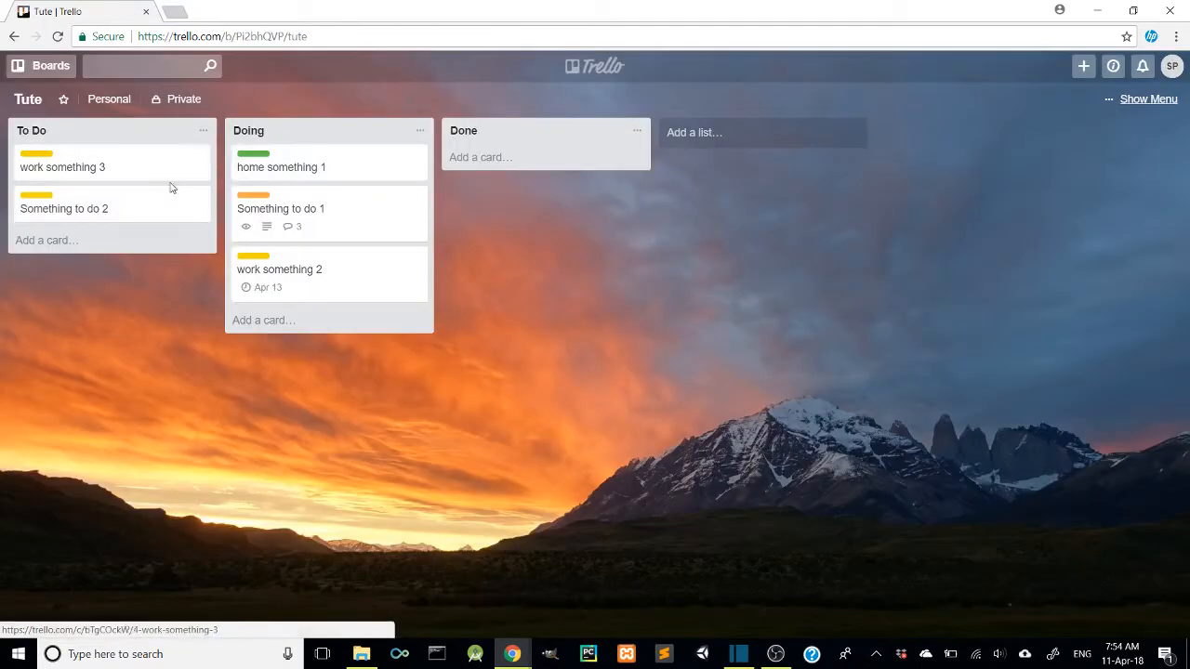
Move the "home something 1" card to the Done list from within its card details, and close the card
left_click(279, 177)
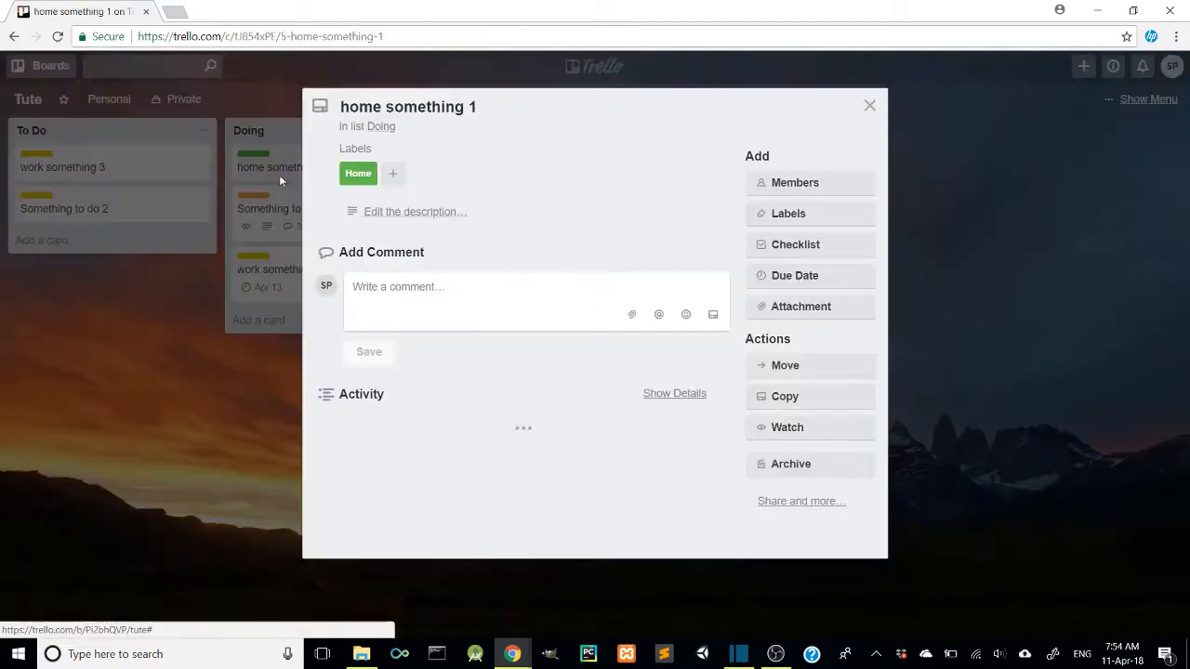
left_click(791, 366)
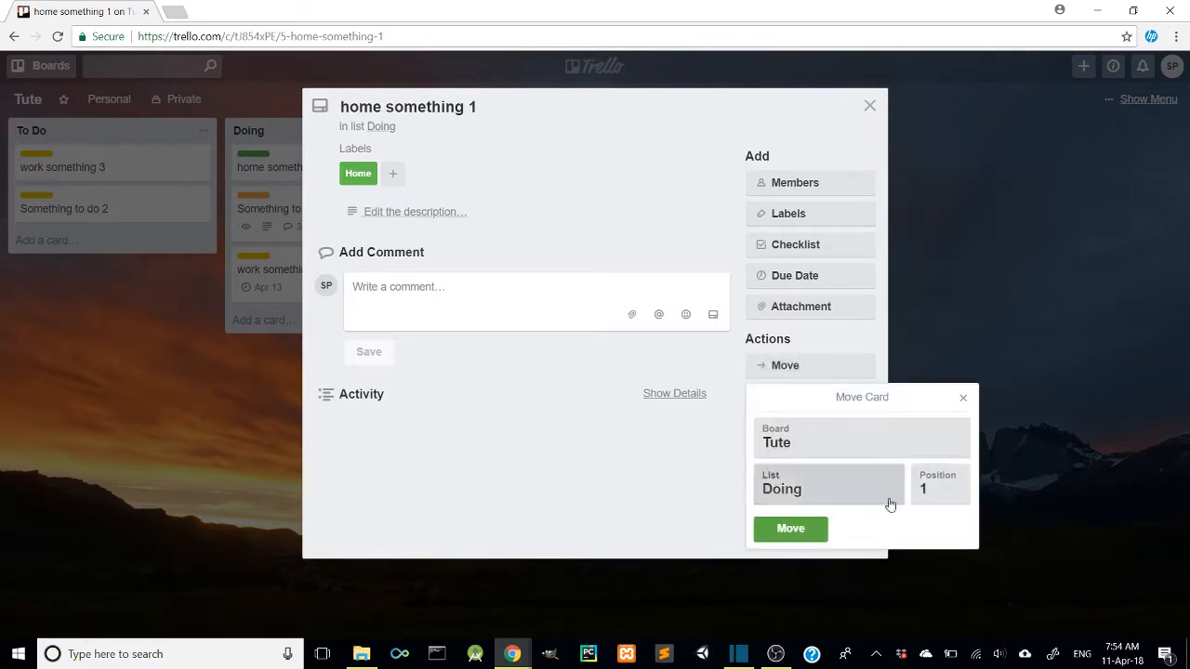
left_click(807, 529)
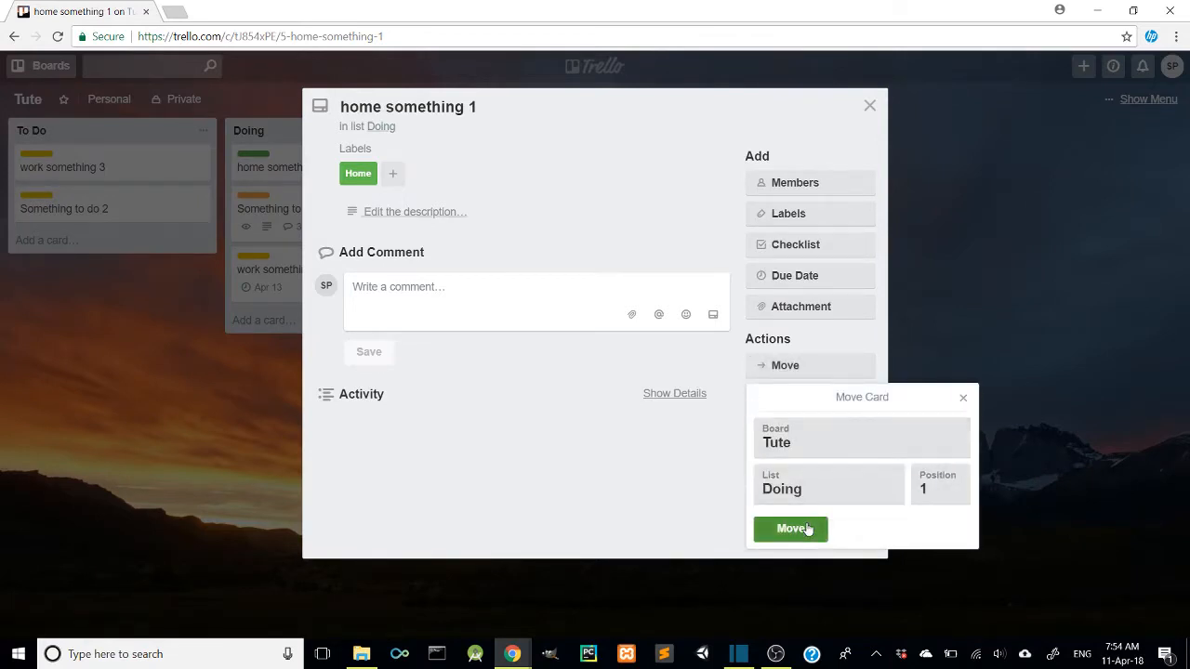
left_click(806, 364)
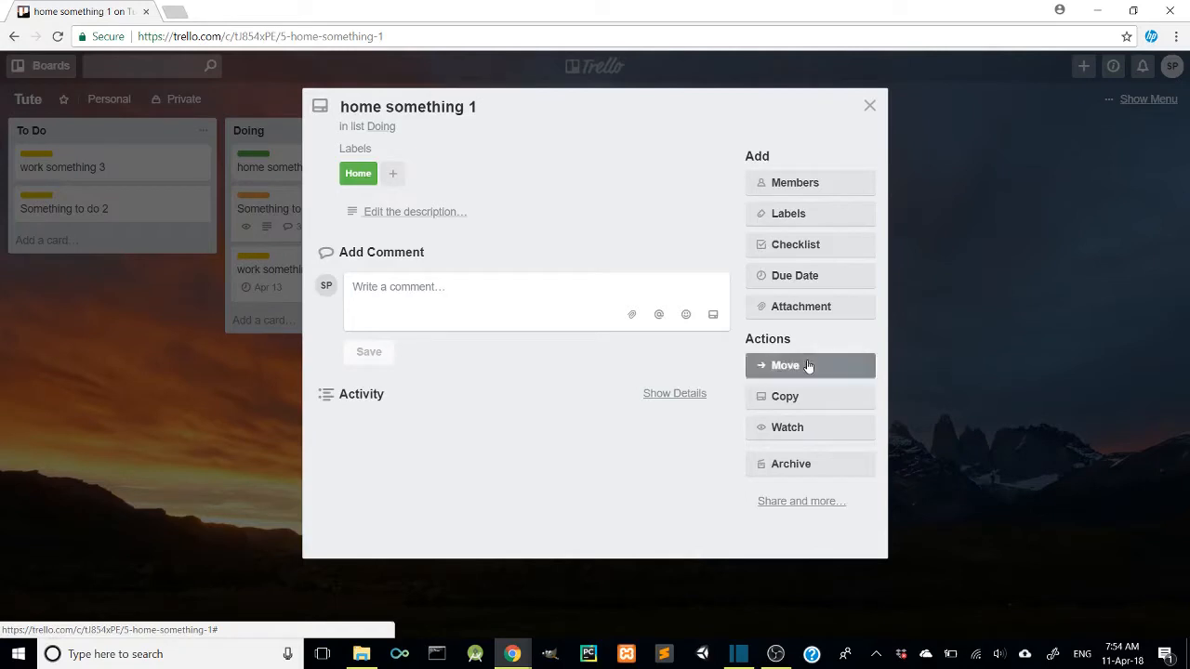
left_click(798, 484)
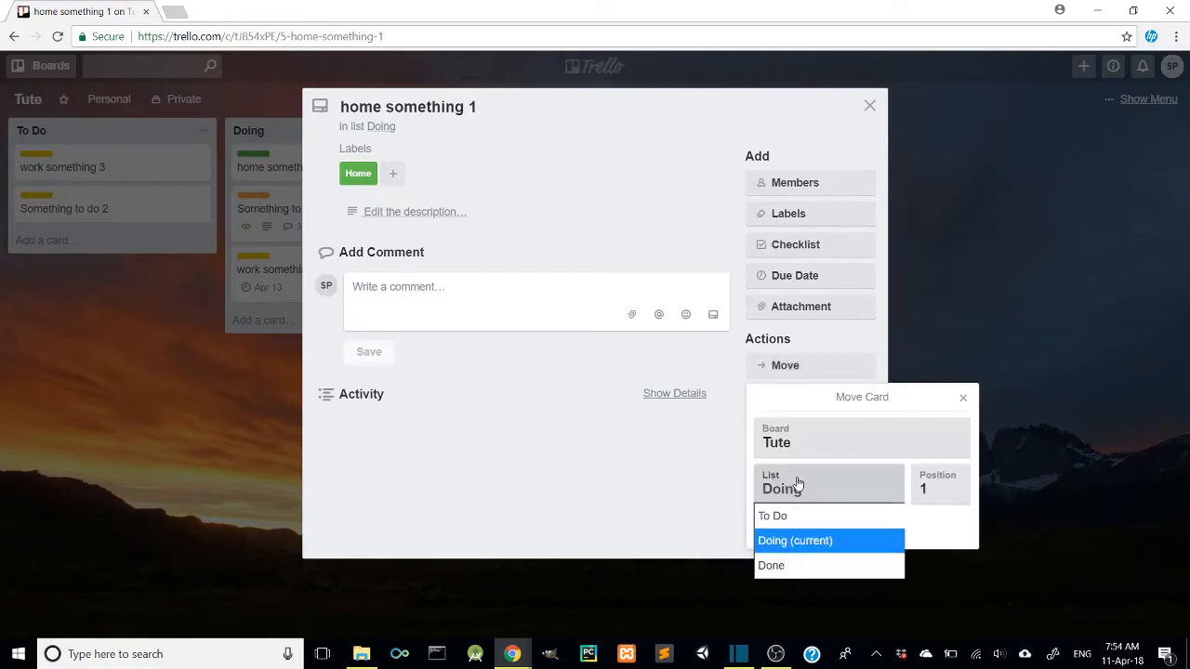
left_click(794, 568)
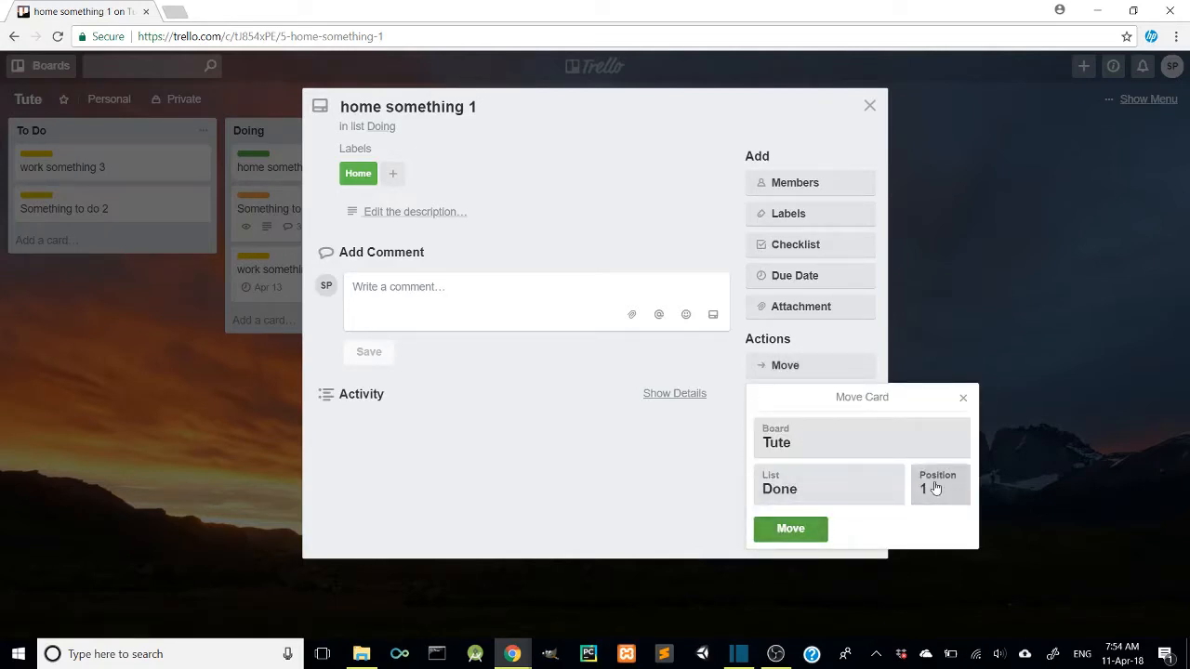
left_click(795, 529)
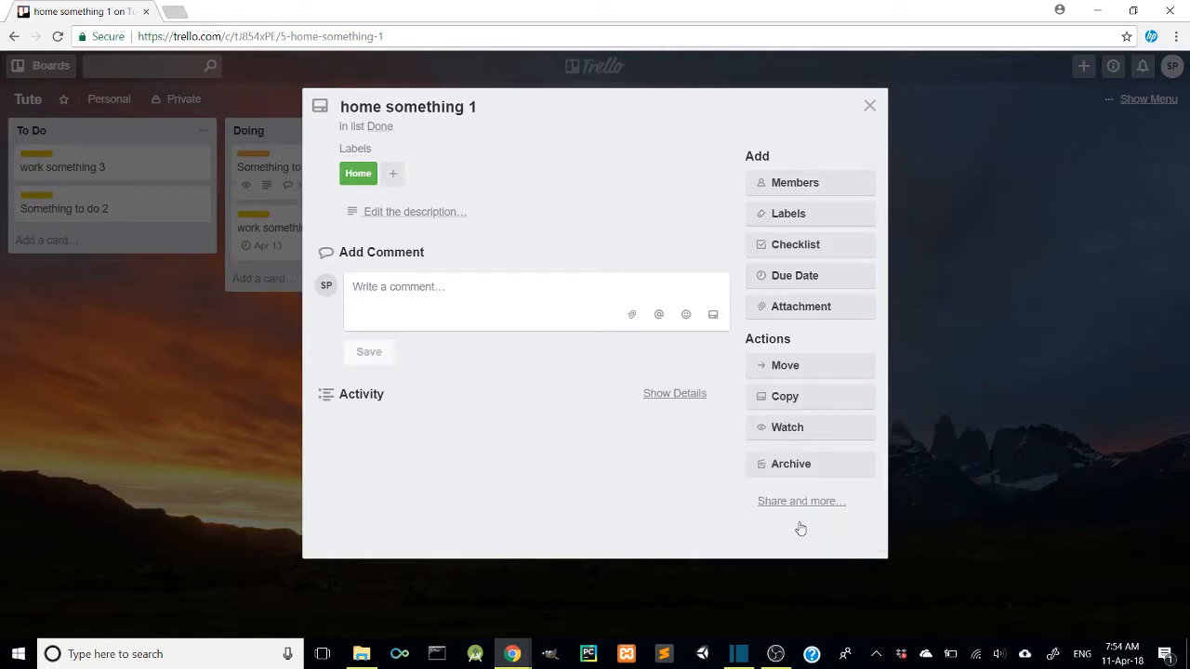
left_click(869, 104)
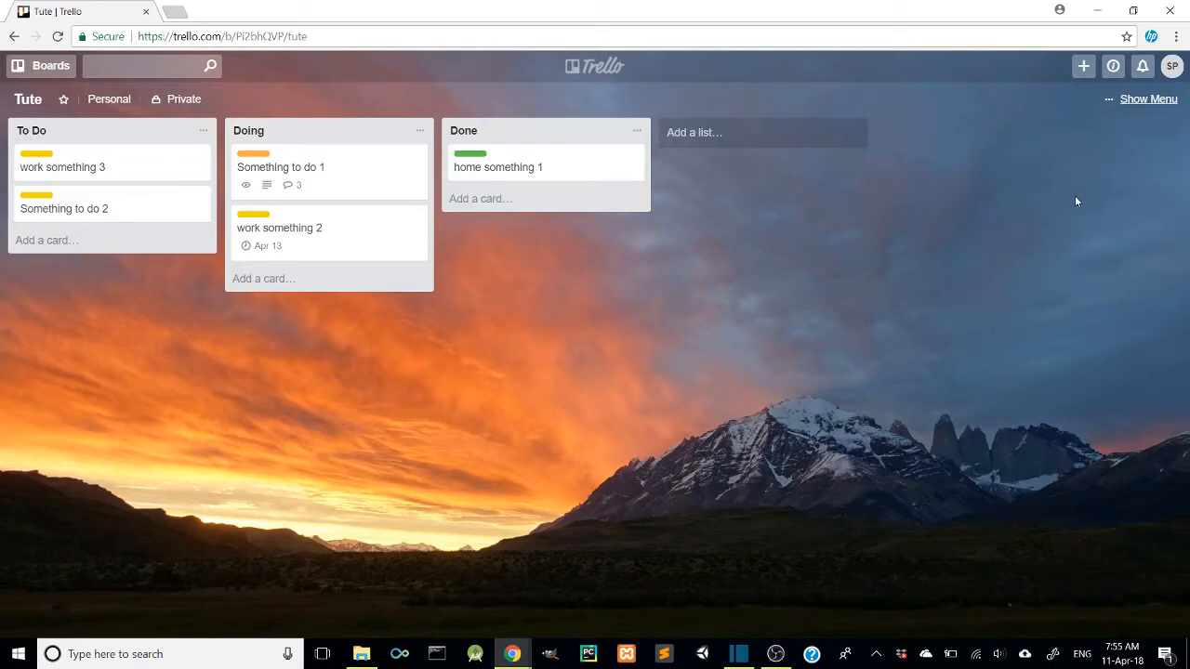
Show the board menu and review the board's activity history
left_click(1127, 100)
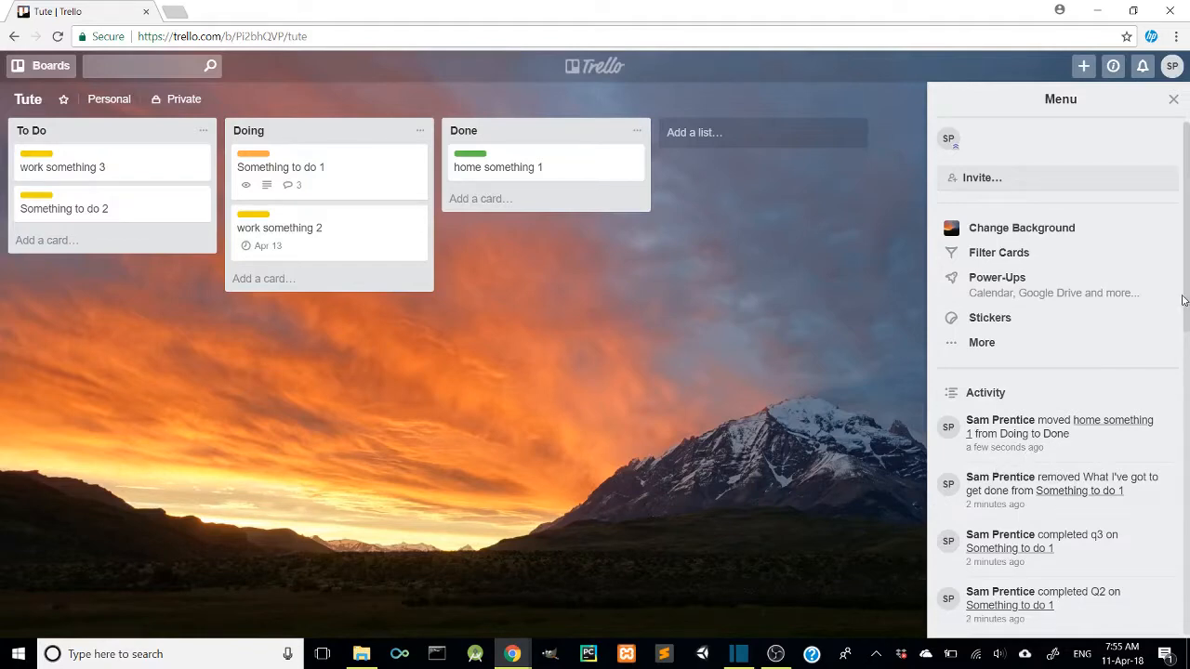
left_click_drag(1183, 300, 1187, 429)
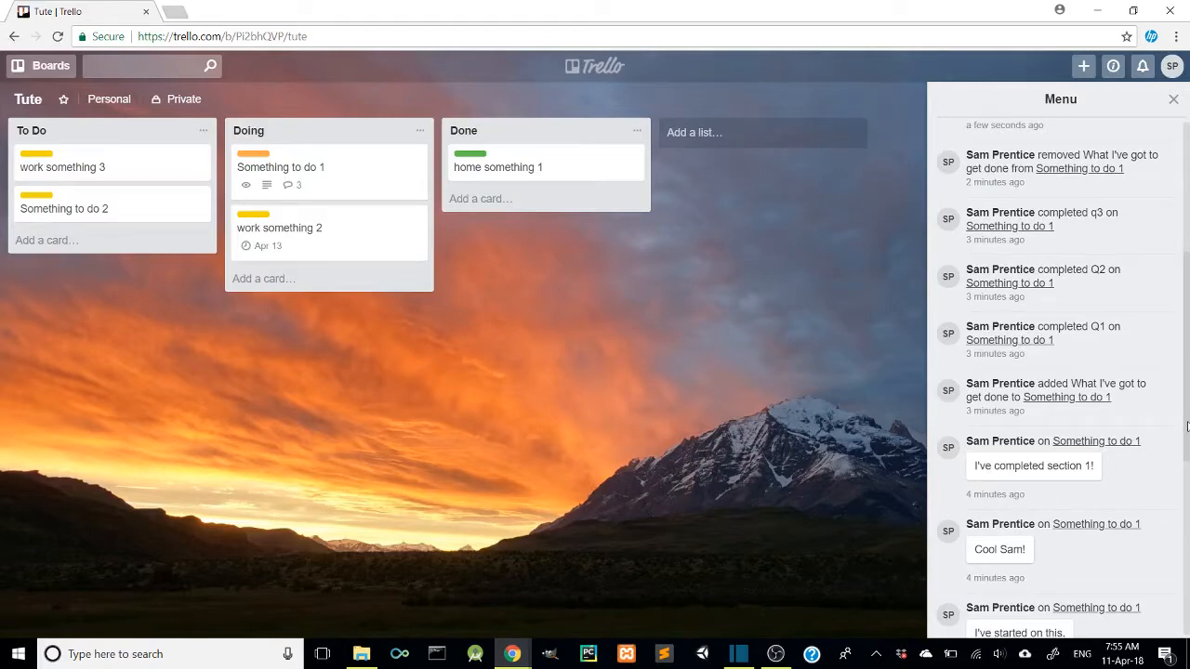
left_click_drag(1187, 425, 1187, 271)
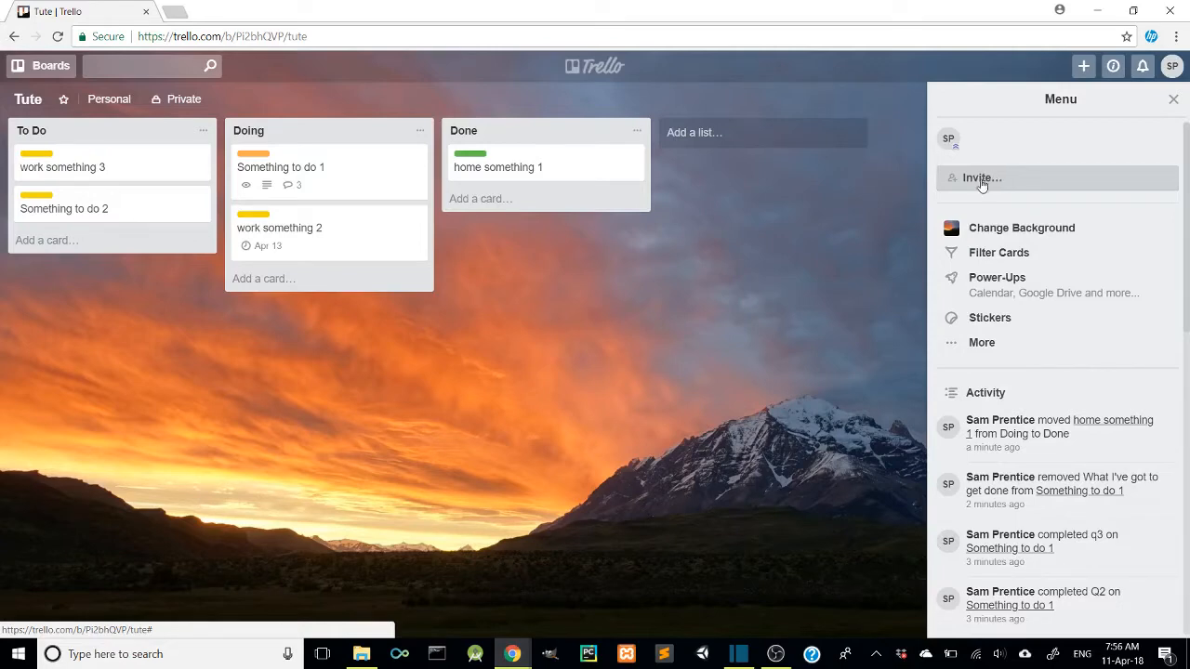
Browse the photo backgrounds offered for the board and close the board menu without choosing one
left_click(1027, 229)
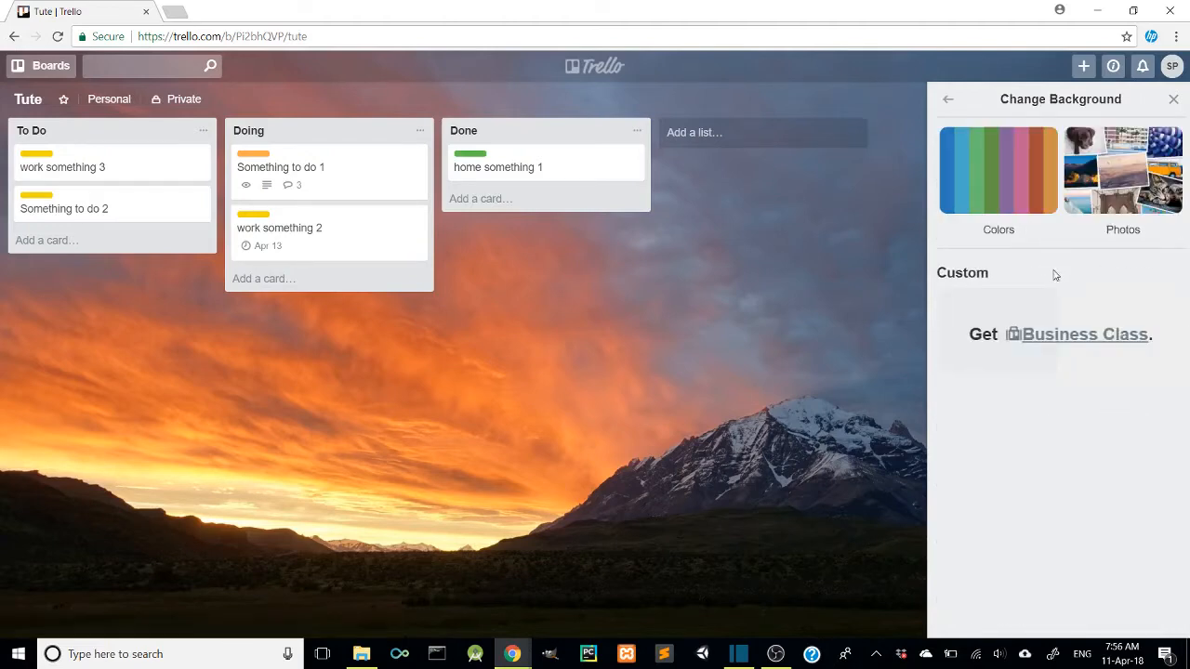
left_click(1123, 228)
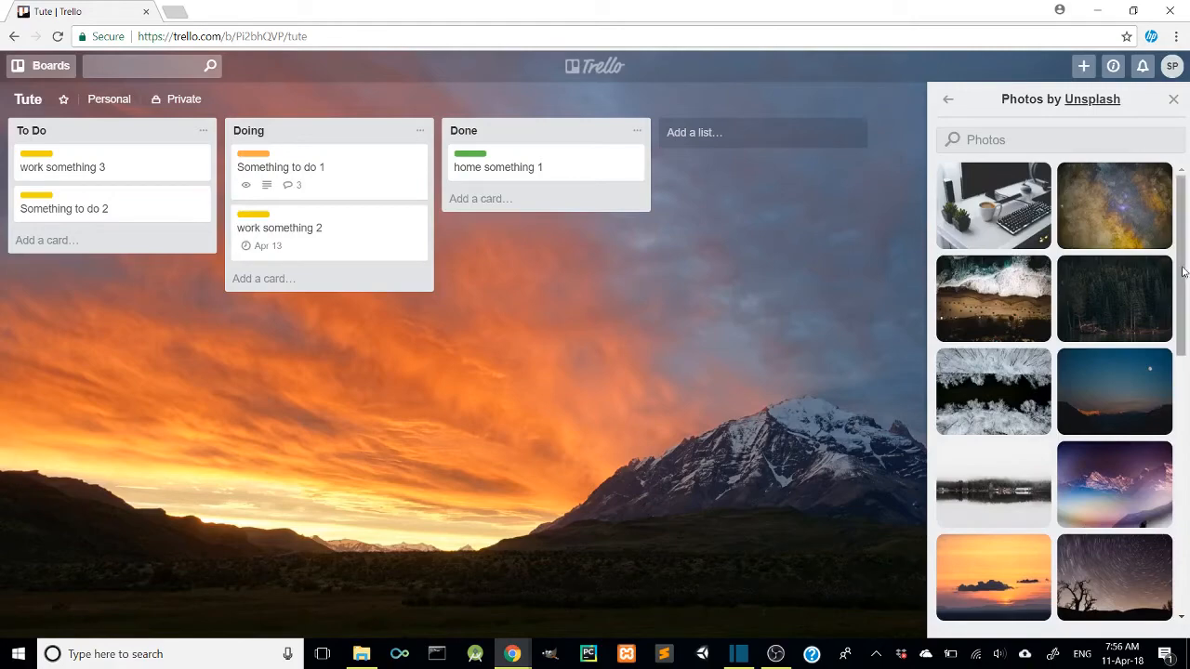
left_click_drag(1183, 270, 1187, 558)
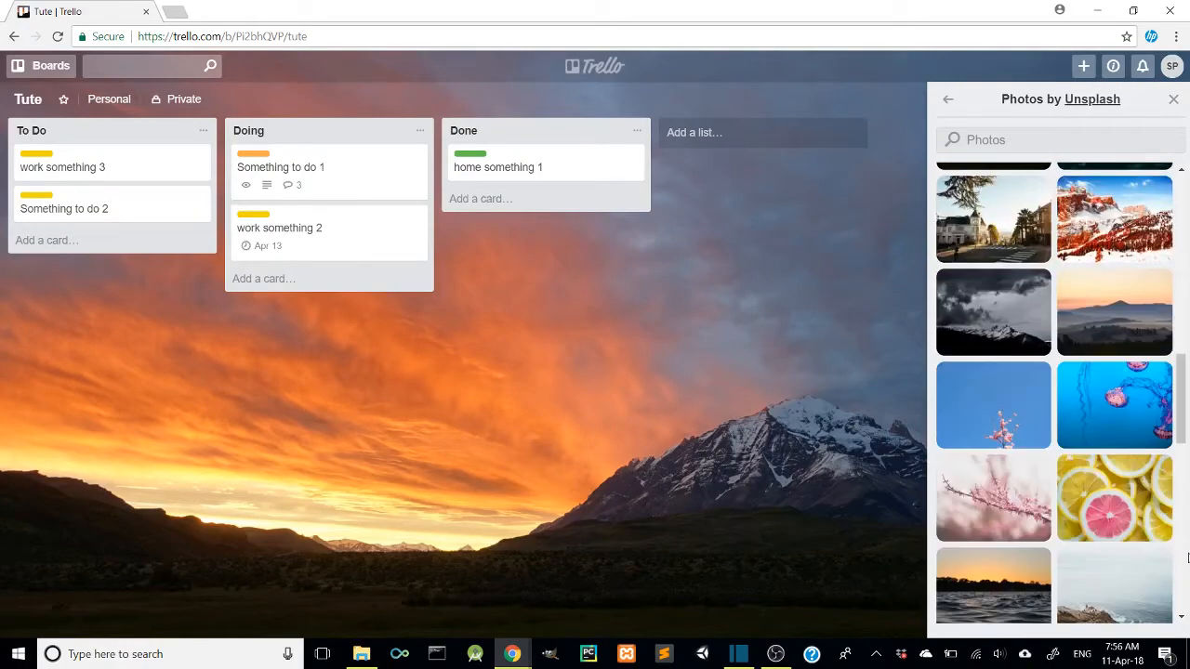
left_click_drag(1187, 459, 1184, 585)
scroll(1159, 202, "down", 2)
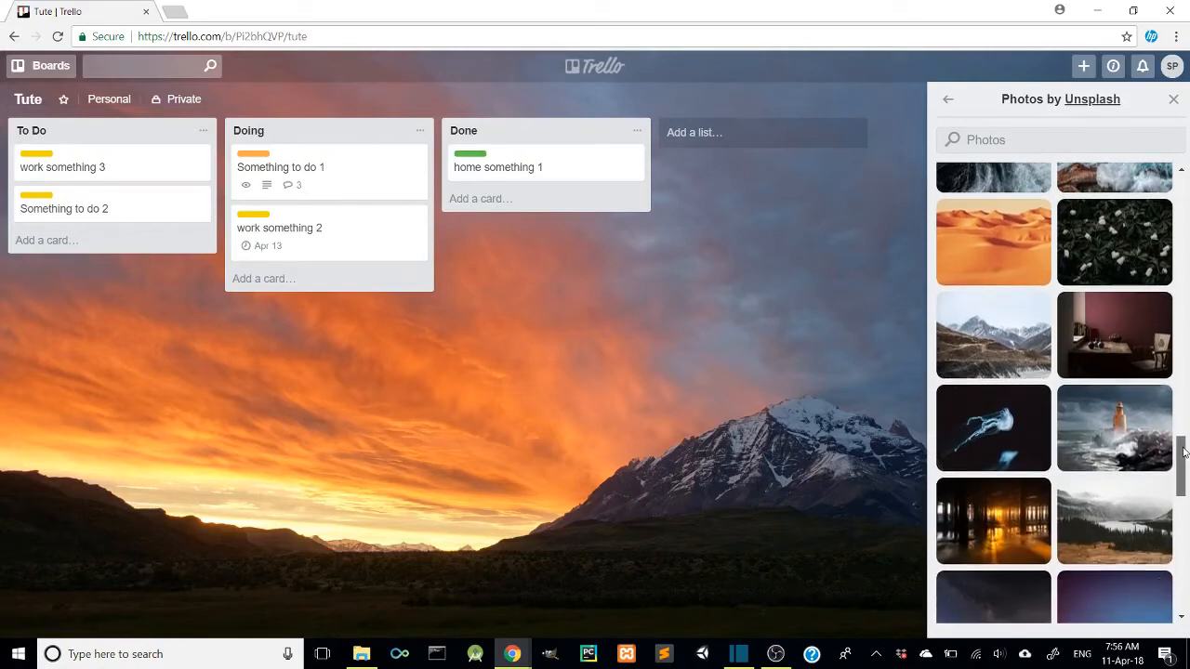
left_click(1173, 100)
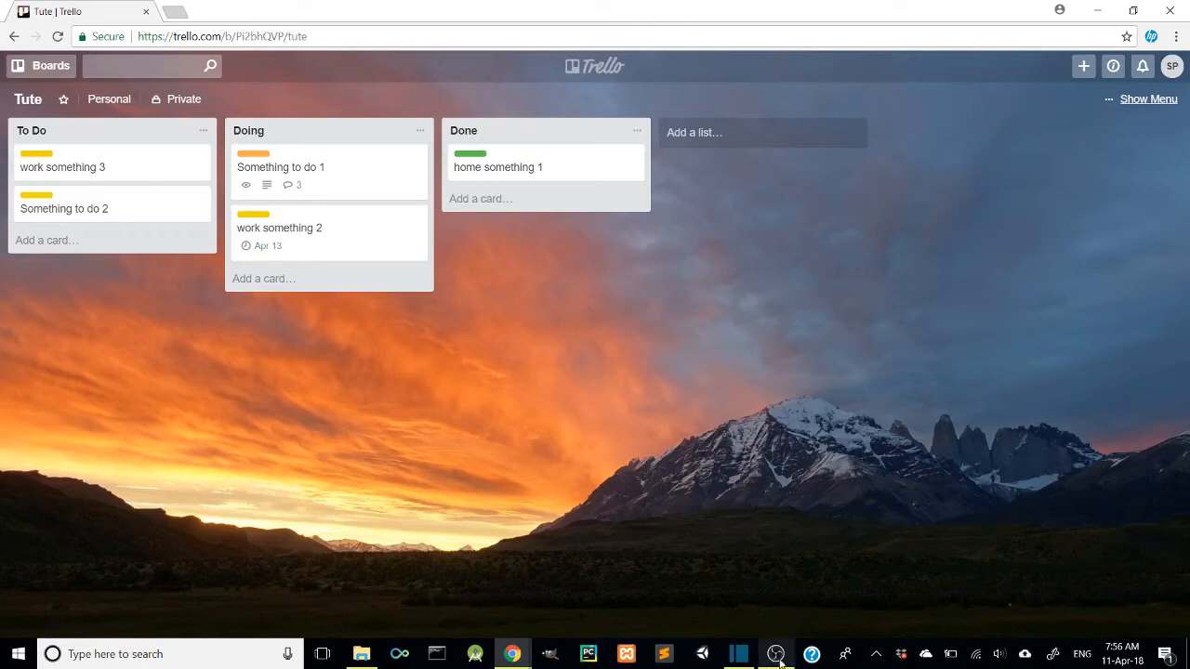
mouse_move(784, 657)
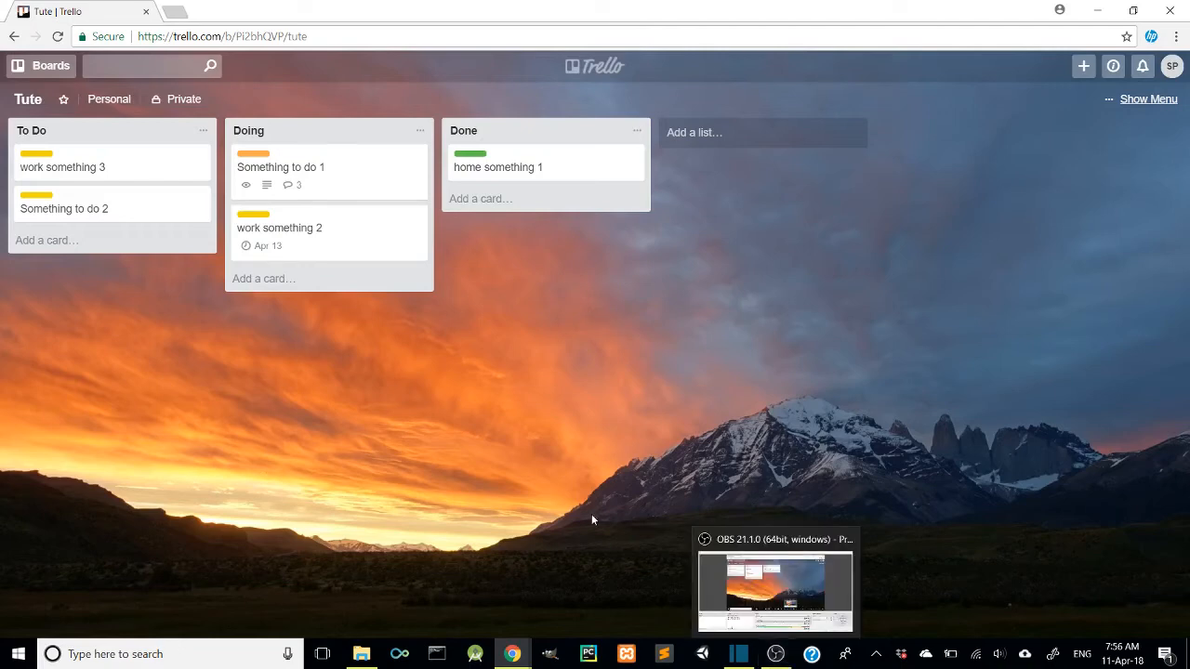